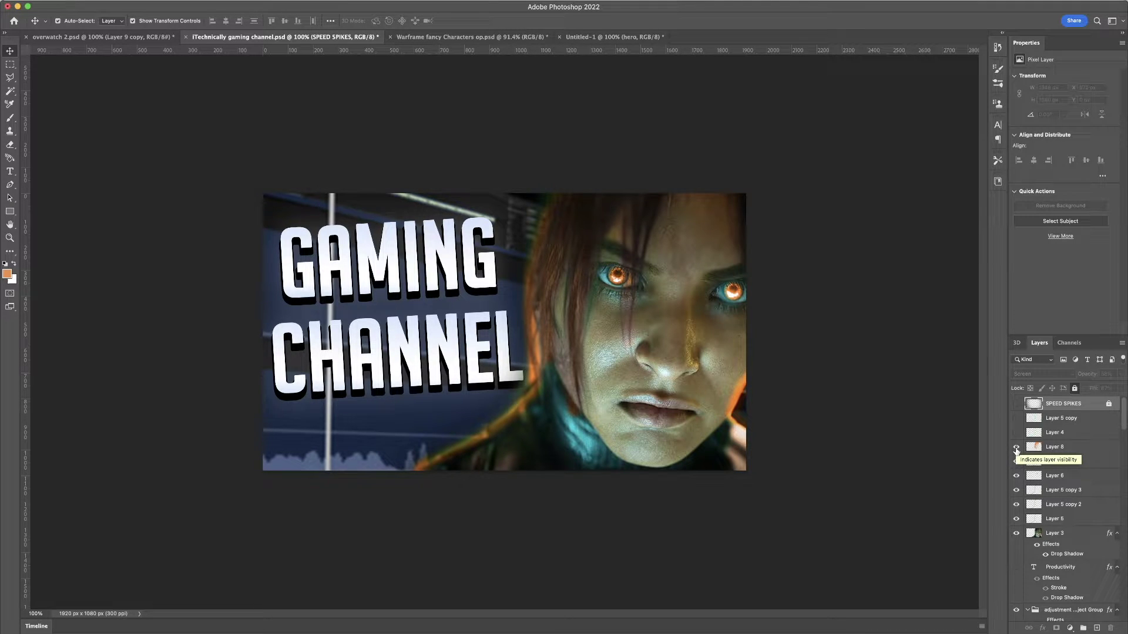
Step: Hide Layers 8 through 5 and Layer 3 with the woman
drag(1016, 447, 1015, 524)
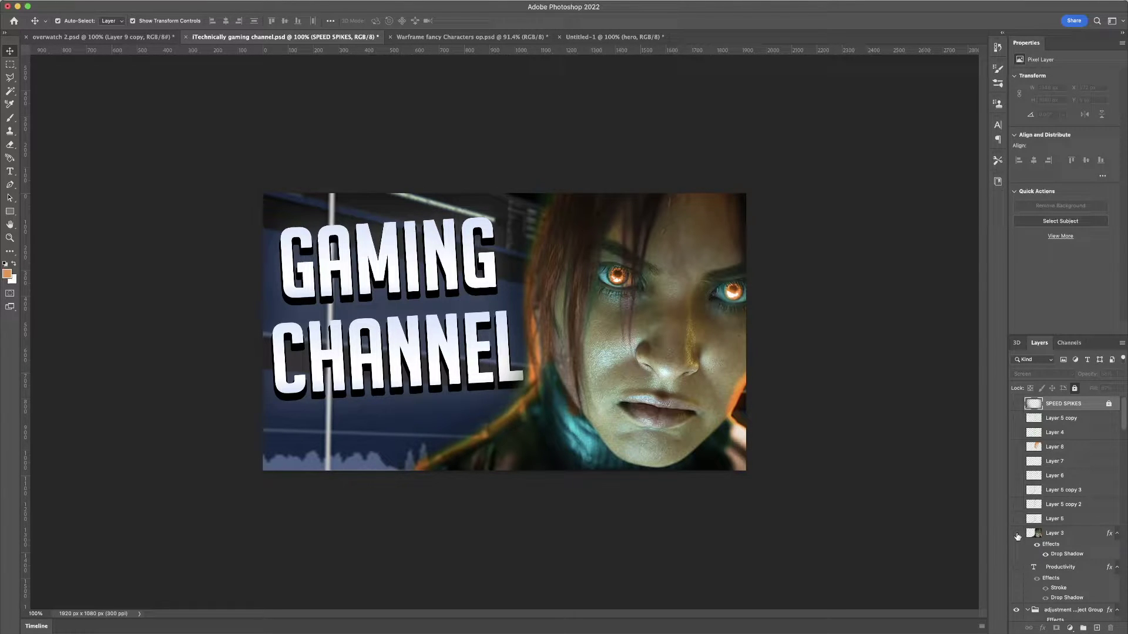
click(1017, 534)
scroll(1019, 537, down, 2)
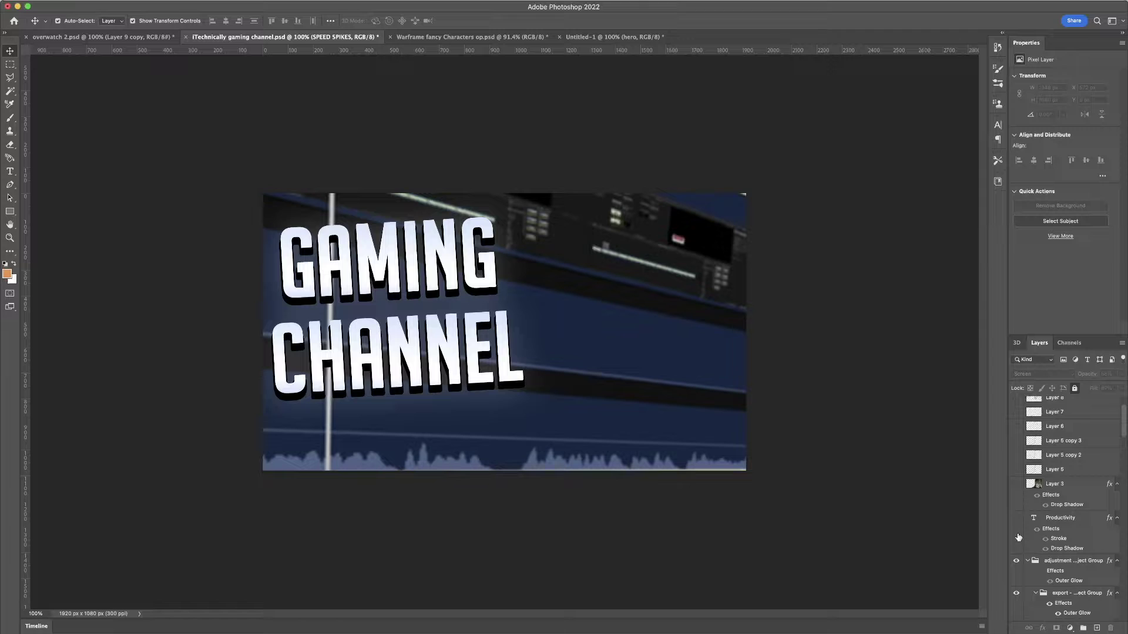
scroll(1019, 537, down, 2)
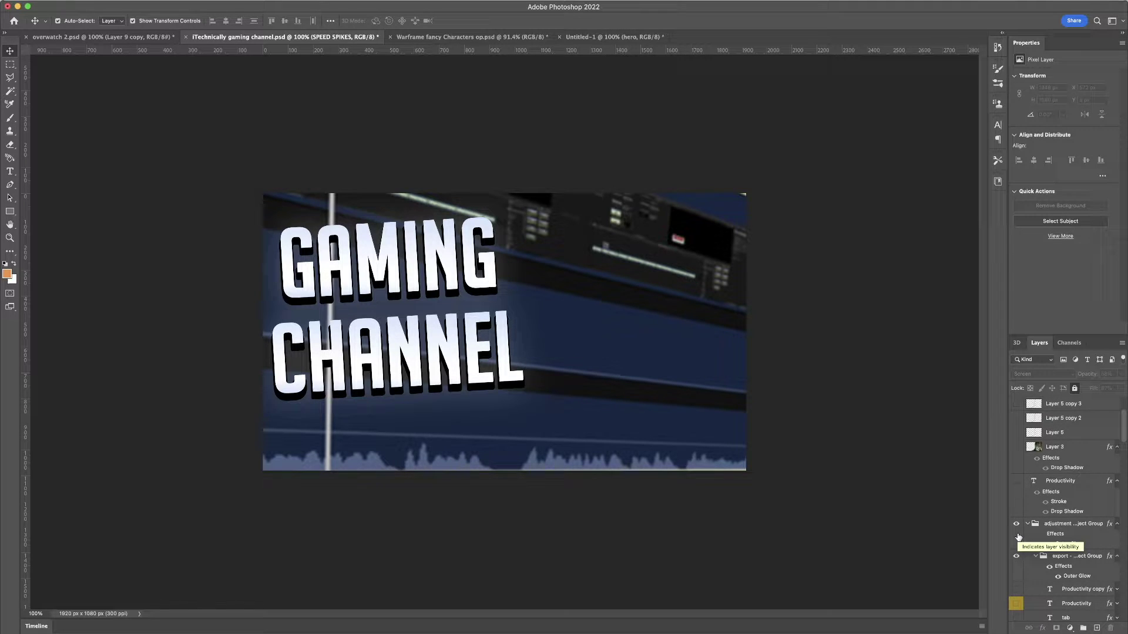
scroll(1019, 537, down, 2)
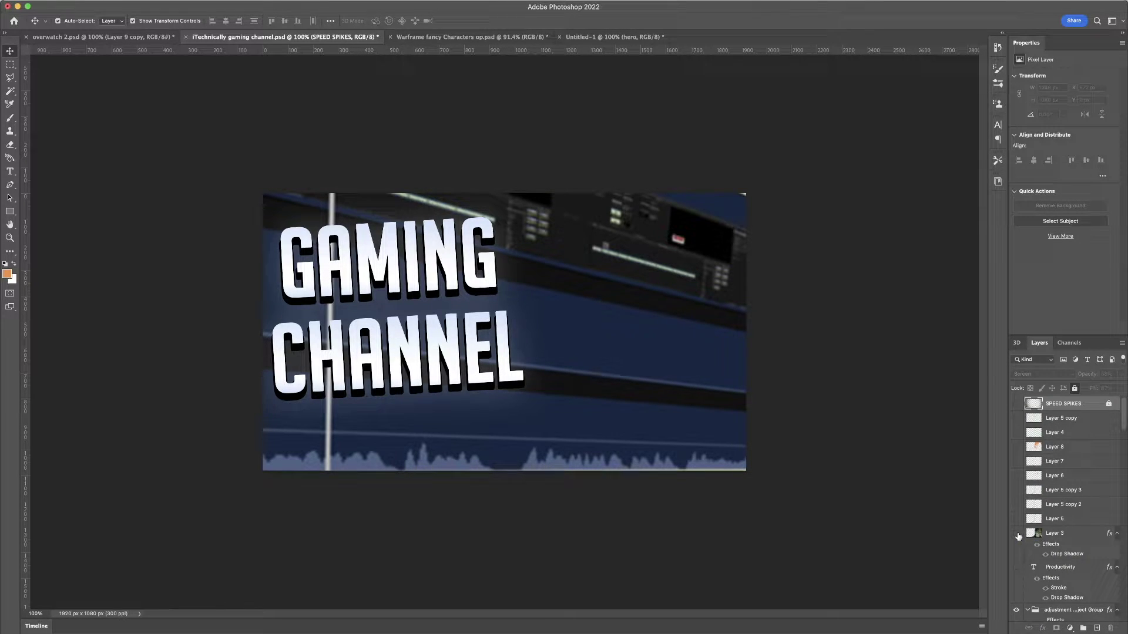
scroll(1019, 537, down, 7)
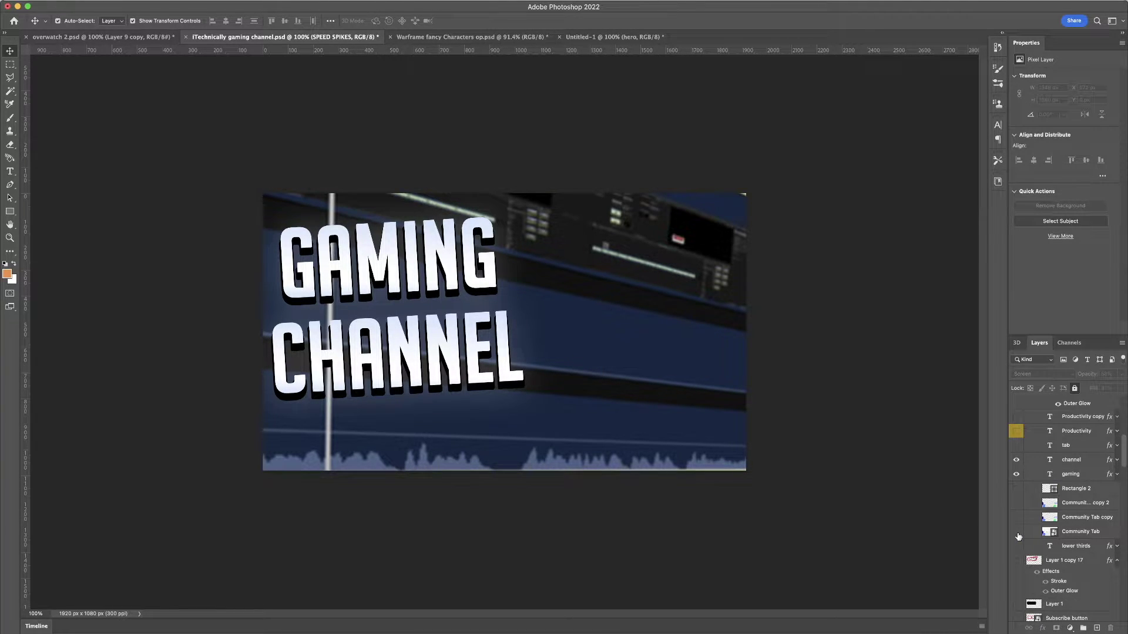
Step: Hide the channel and gaming text layers, then scroll down the Layers panel
click(1017, 461)
click(1016, 474)
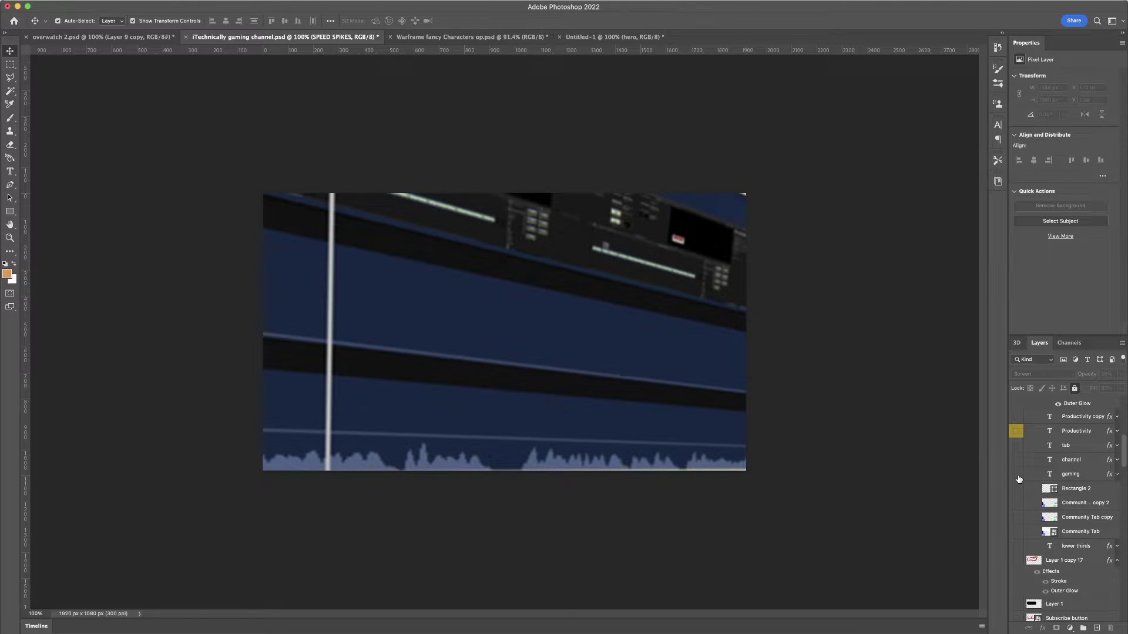
scroll(1019, 478, down, 15)
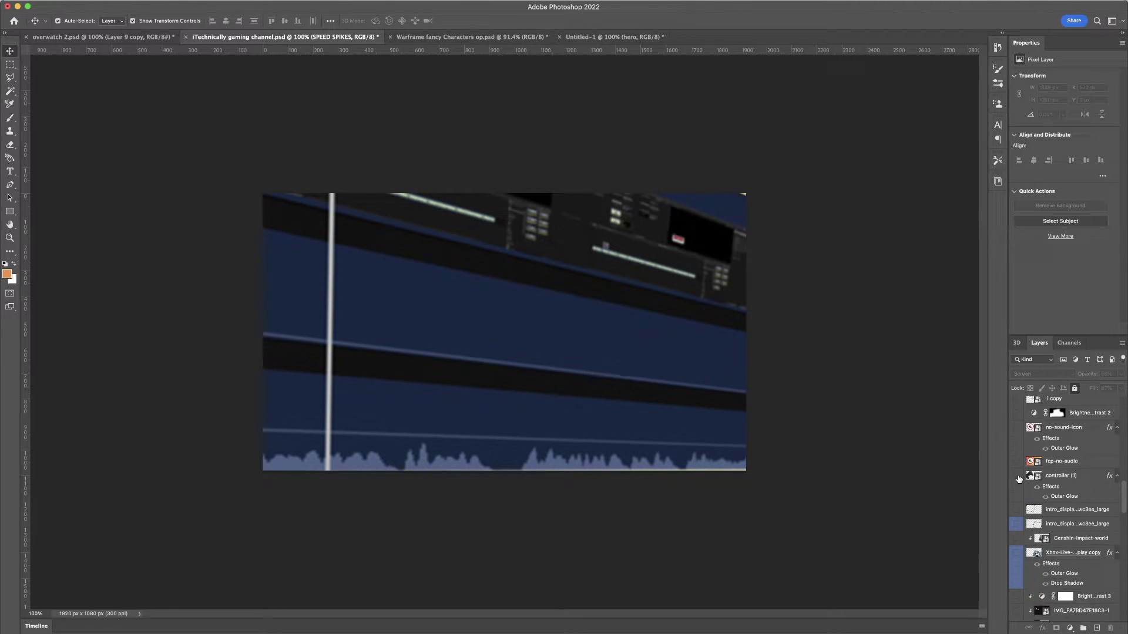
scroll(1018, 479, down, 6)
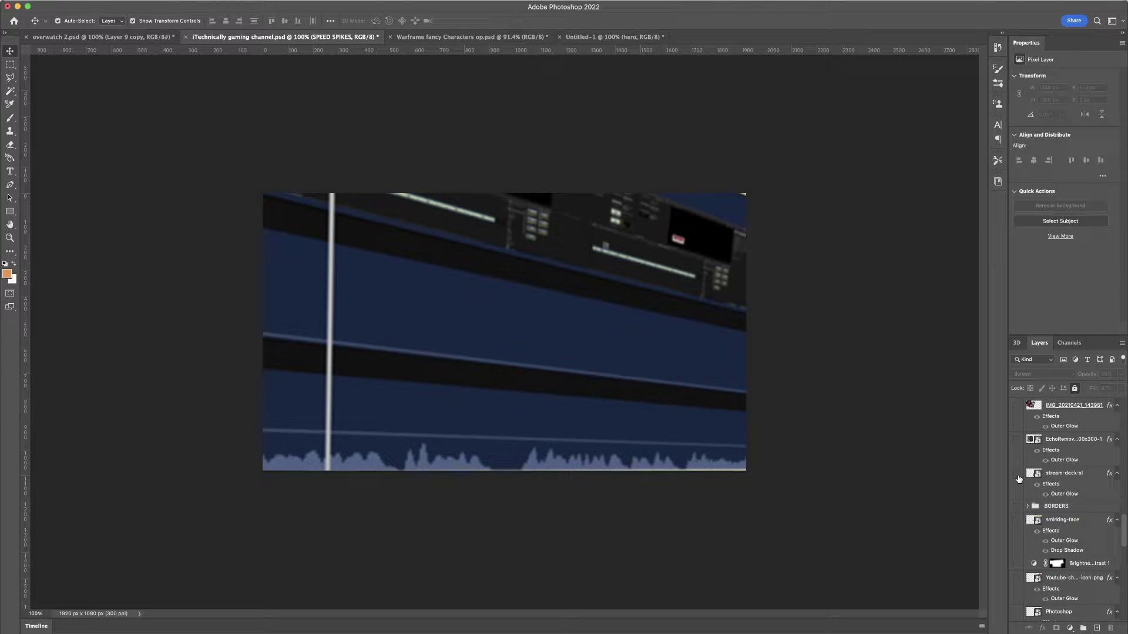
scroll(1018, 478, down, 5)
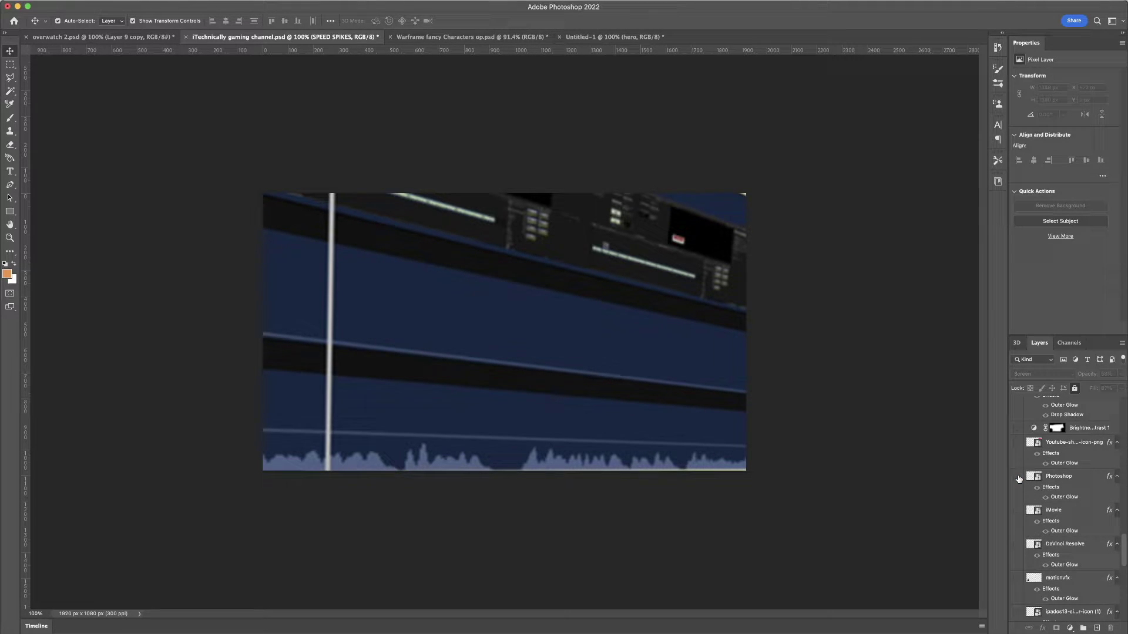
scroll(1019, 478, down, 2)
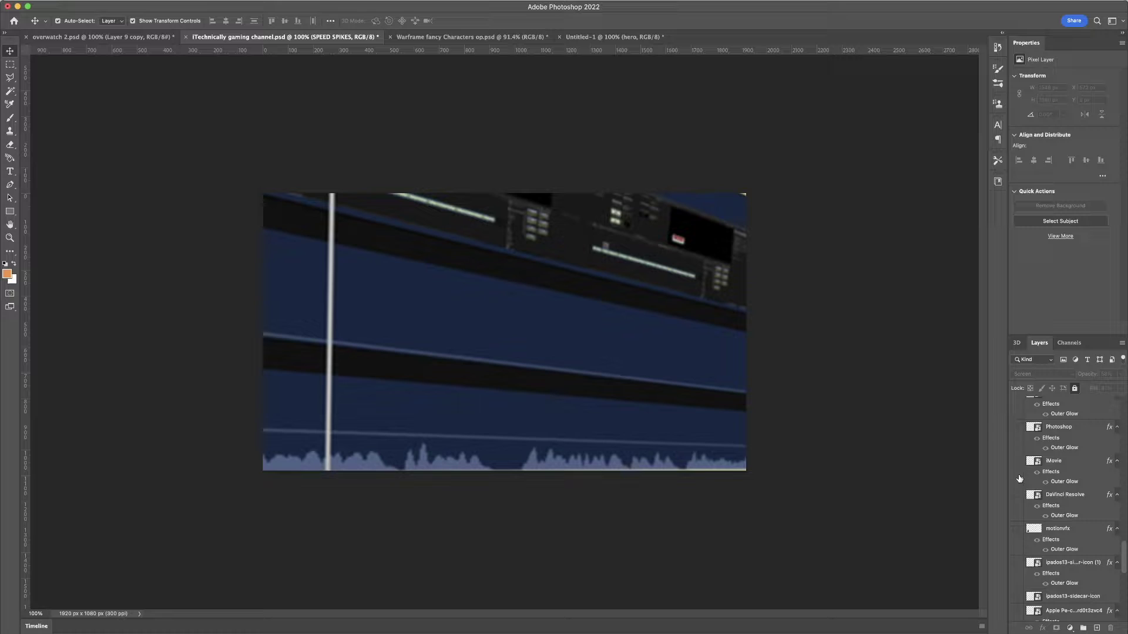
scroll(1019, 478, down, 3)
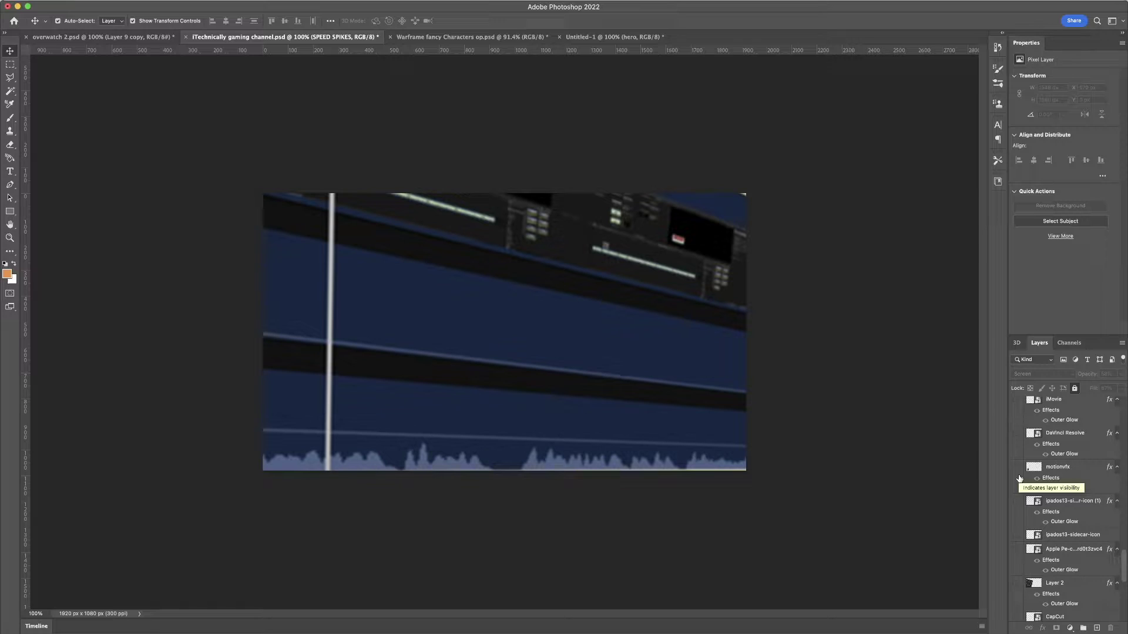
scroll(1019, 479, down, 4)
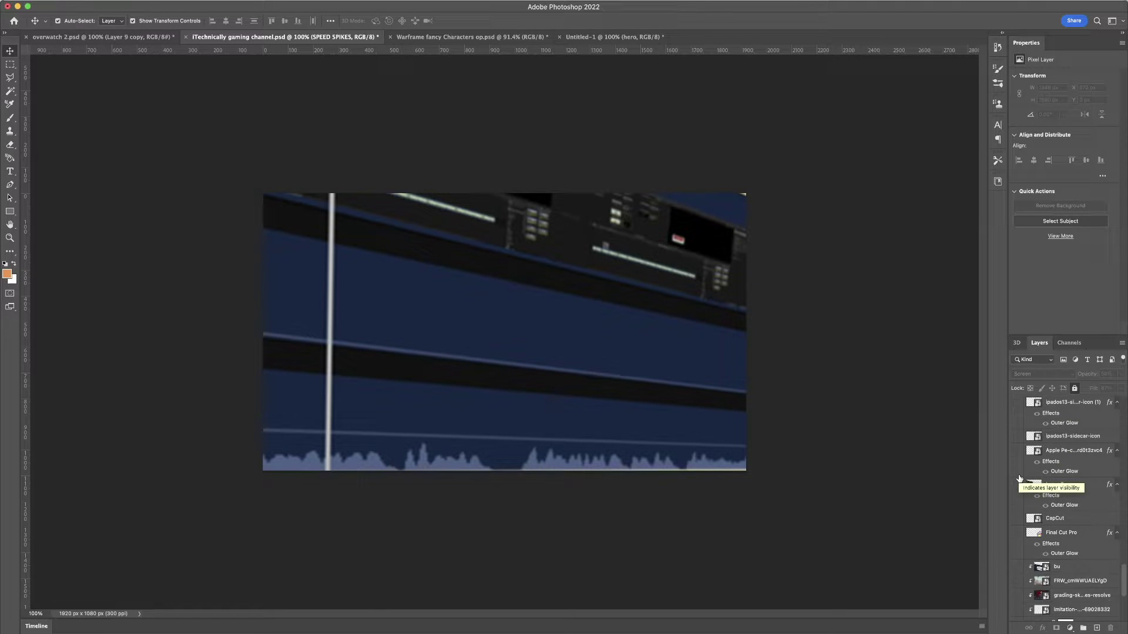
scroll(1020, 479, down, 2)
scroll(1023, 467, down, 1)
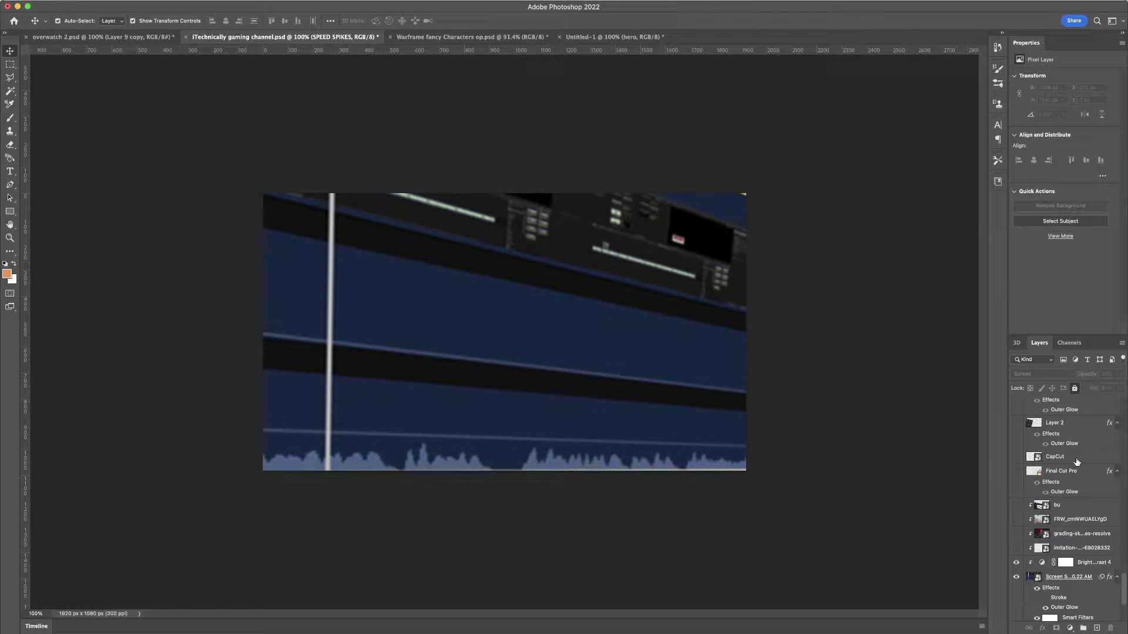
scroll(1067, 466, down, 3)
scroll(1067, 465, down, 2)
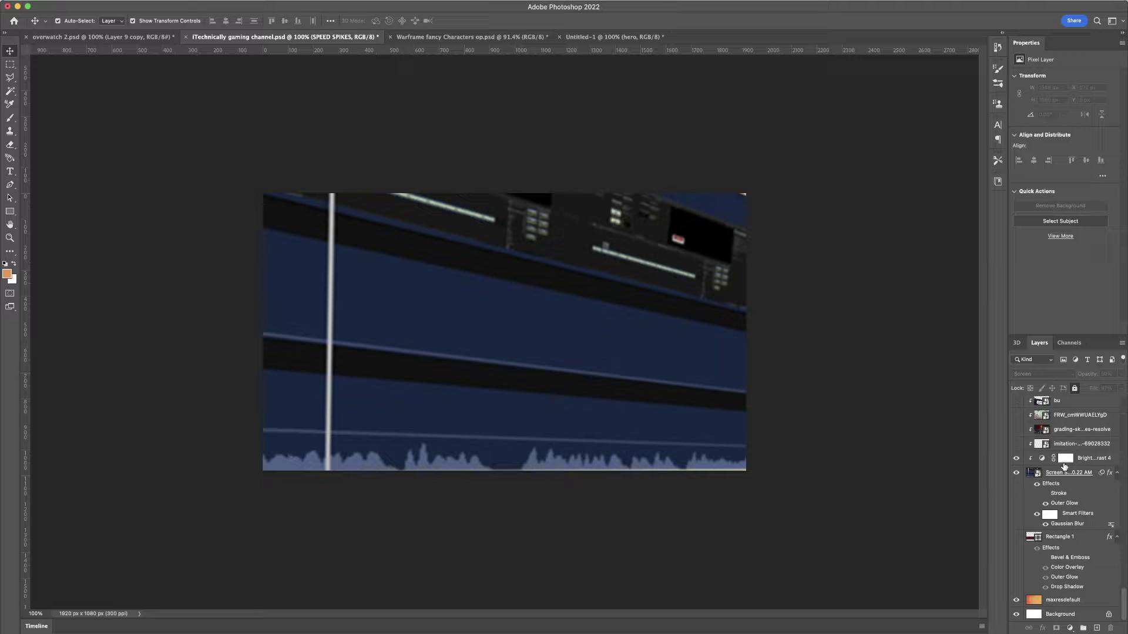
Step: Hide and re-show the blurred Screen Shot layer, then select it on canvas for transforming
click(1017, 476)
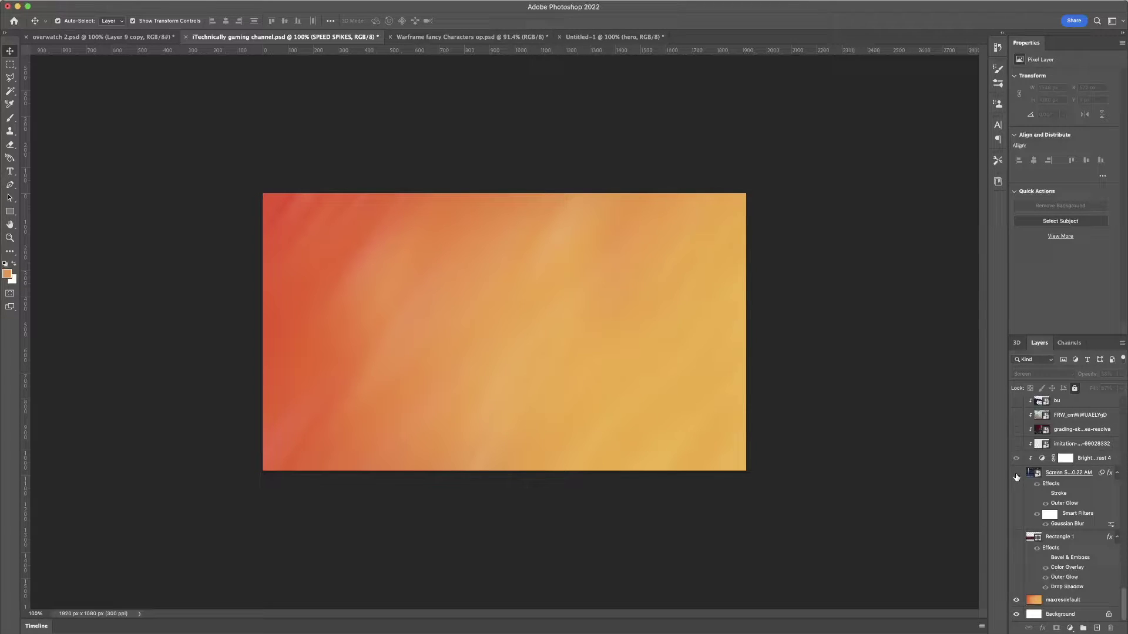
click(1016, 475)
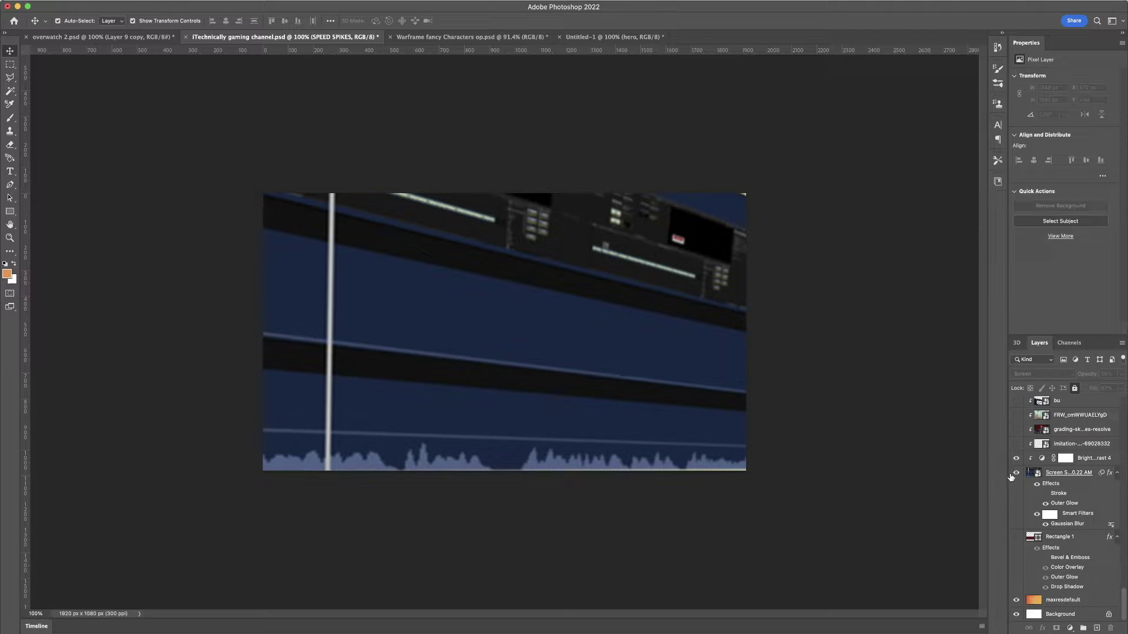
click(709, 445)
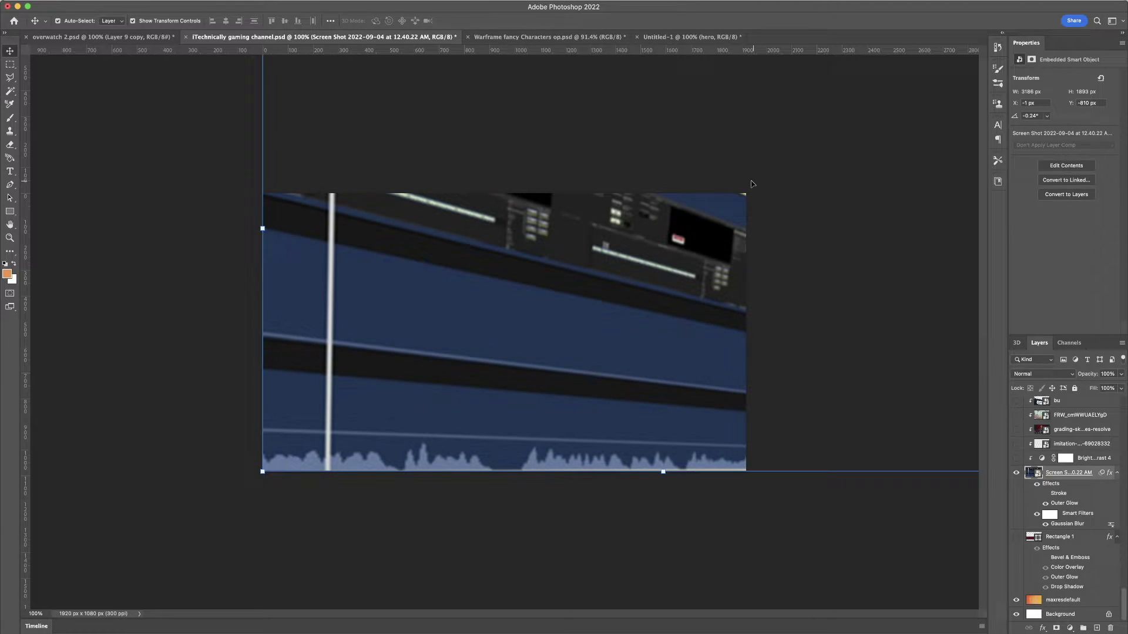
click(262, 471)
click(574, 234)
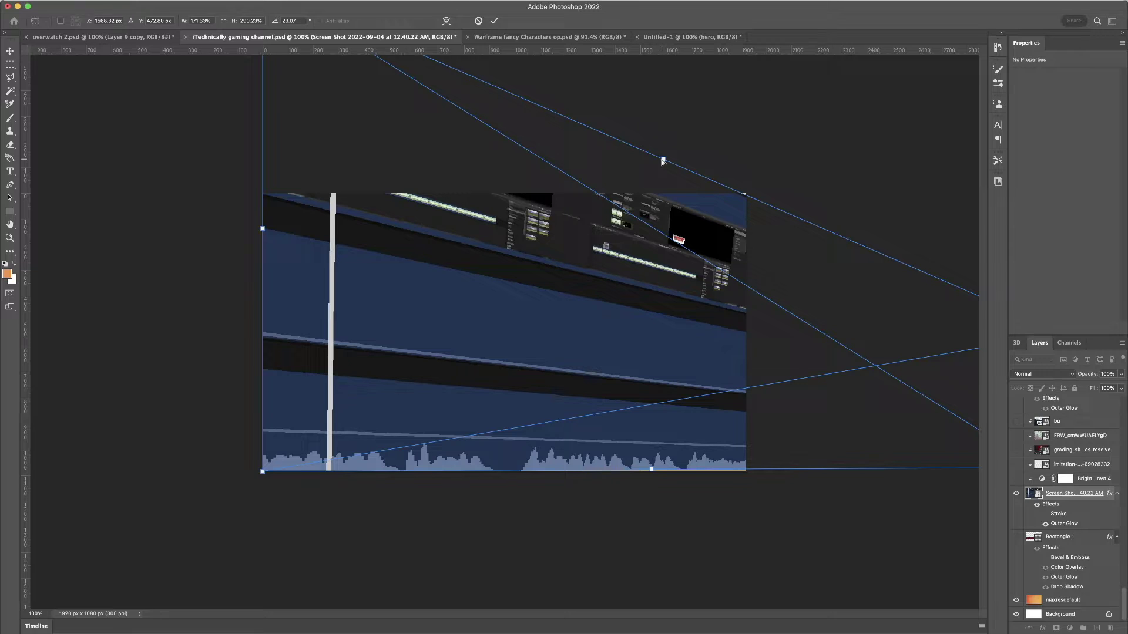
drag(662, 161, 663, 193)
click(478, 21)
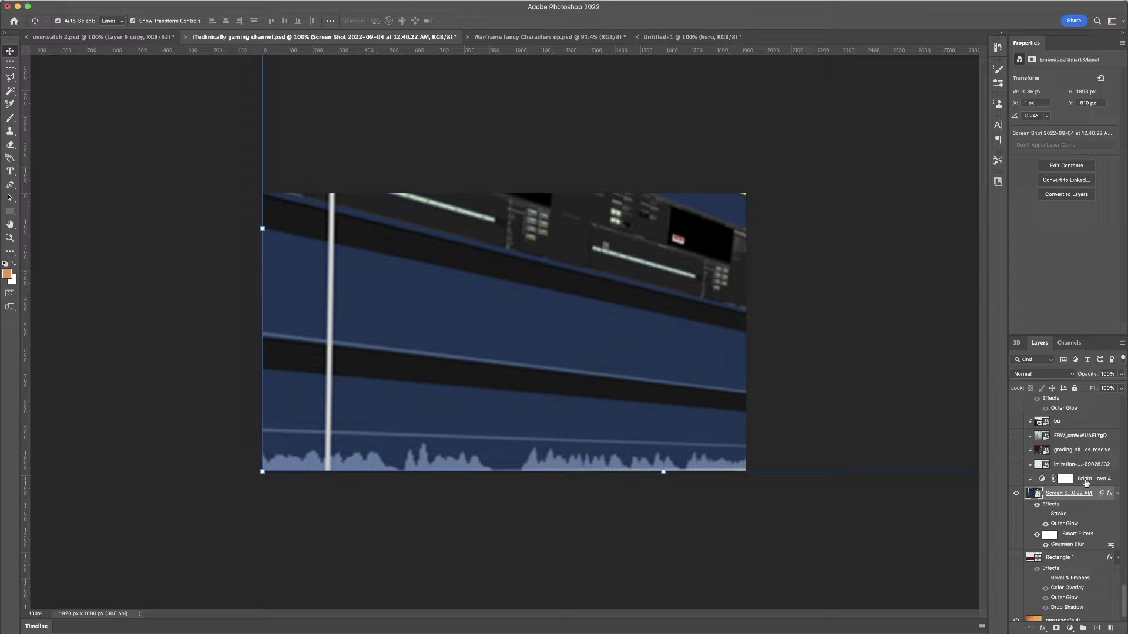
Step: Turn on the Brightness/Contrast 4 layer (-28, 20), toggling it to compare the darkening
click(1086, 483)
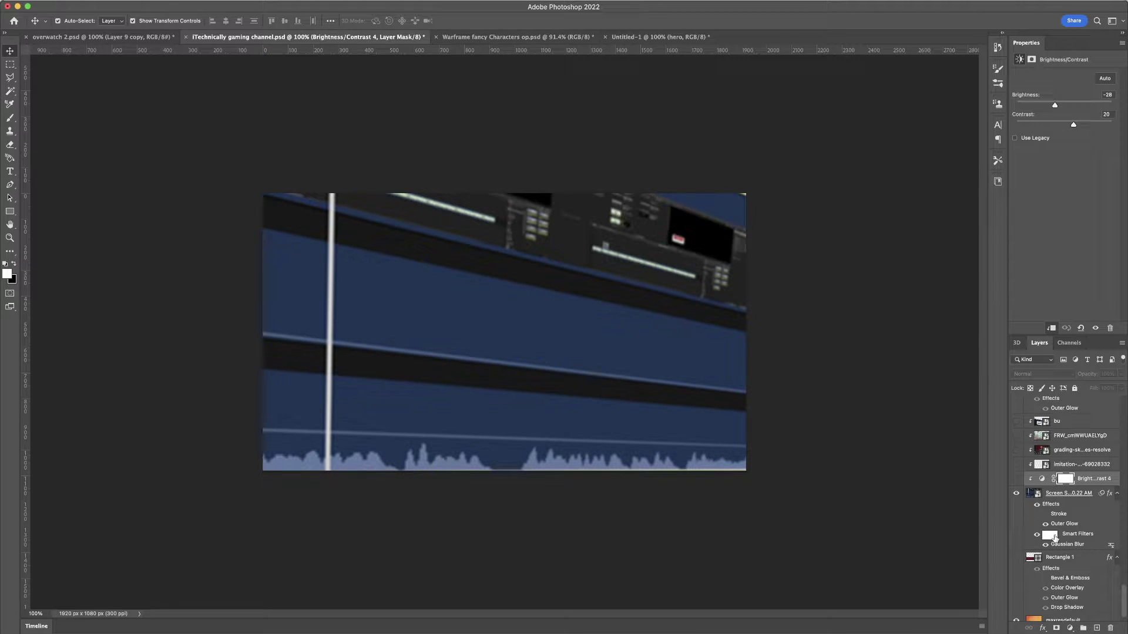
click(1070, 628)
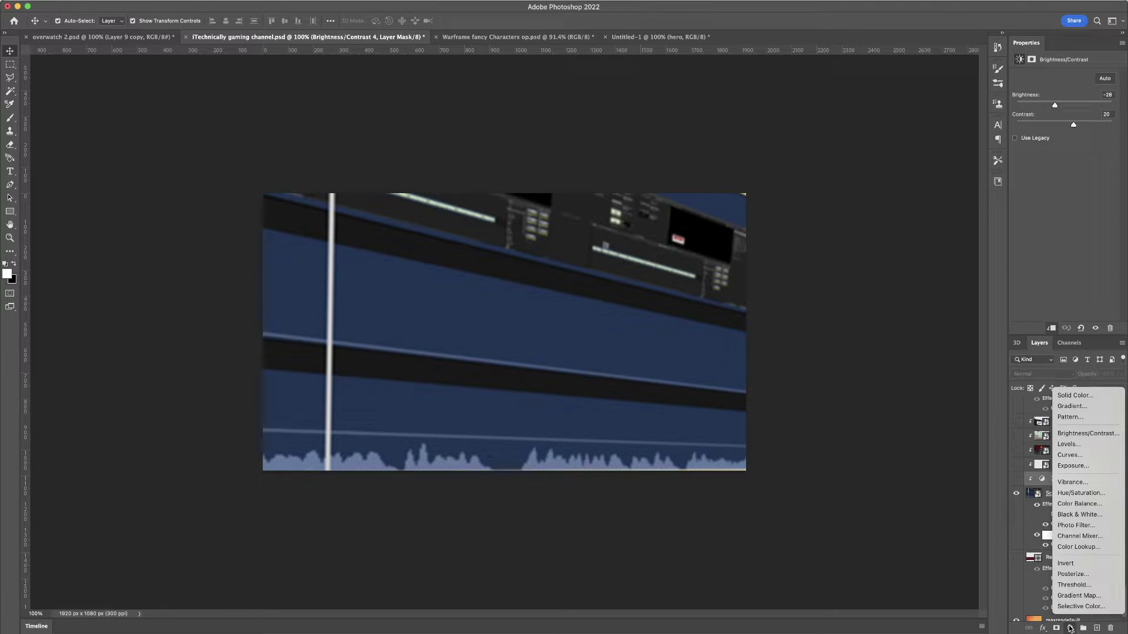
click(1070, 628)
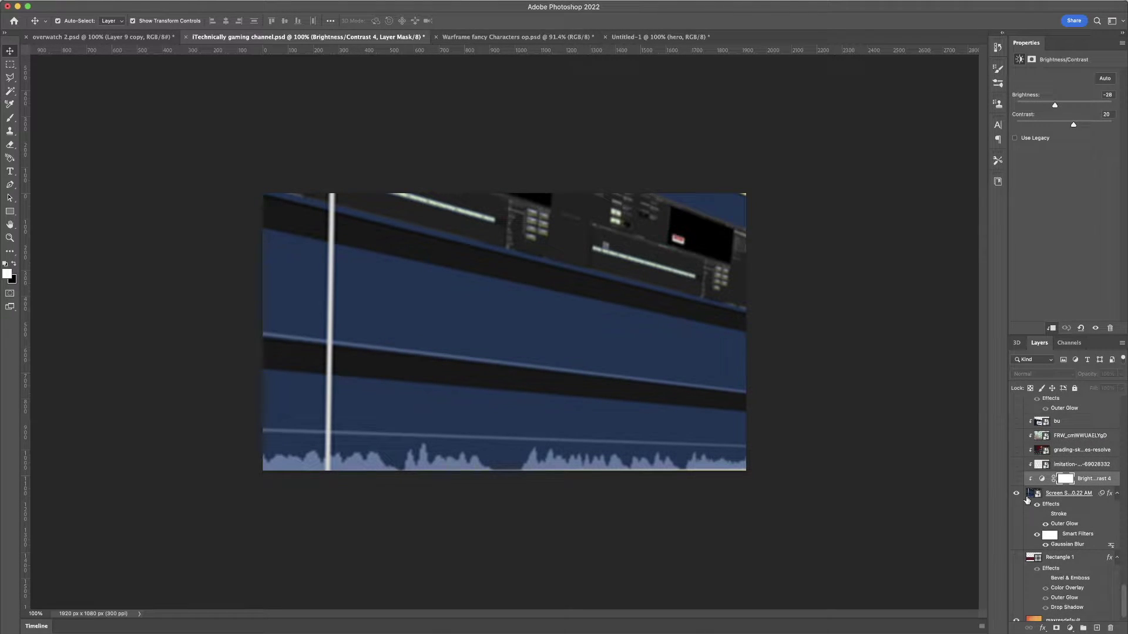
click(1017, 480)
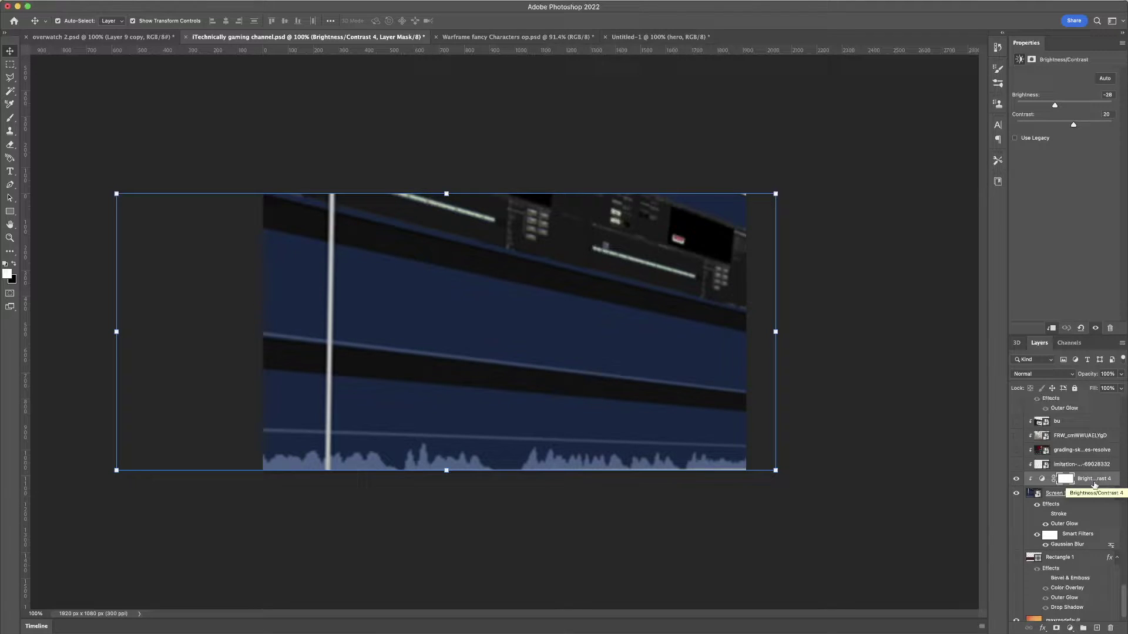
click(1017, 480)
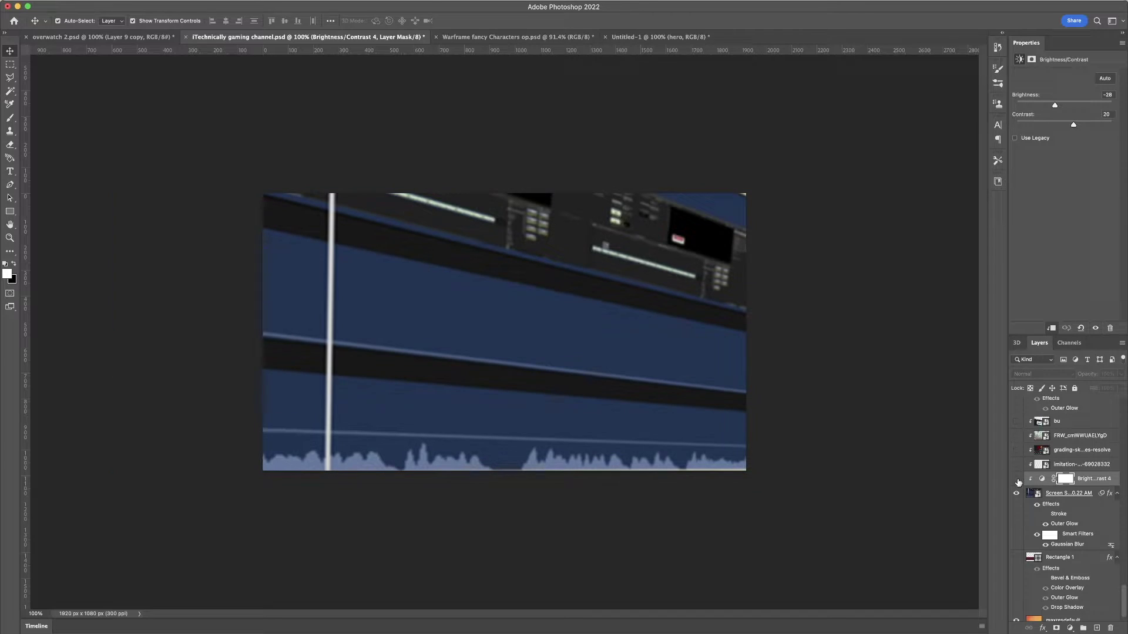
click(1017, 480)
click(1017, 480)
click(1017, 480)
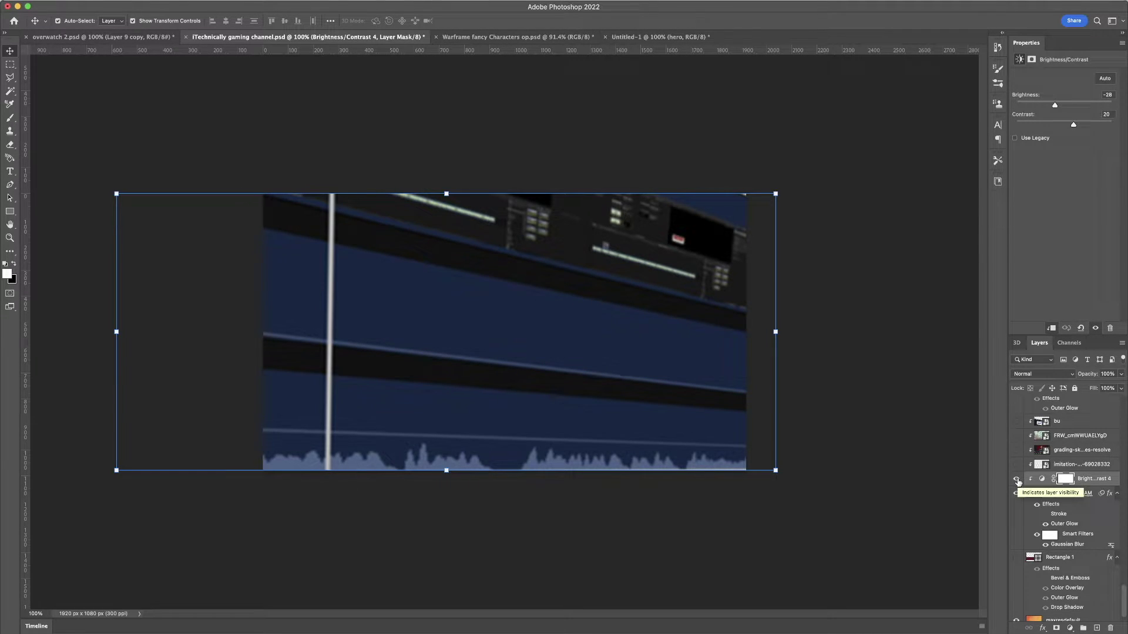
Step: Scroll up to Layer 3 in the Layers panel and make it visible
scroll(1018, 481, up, 5)
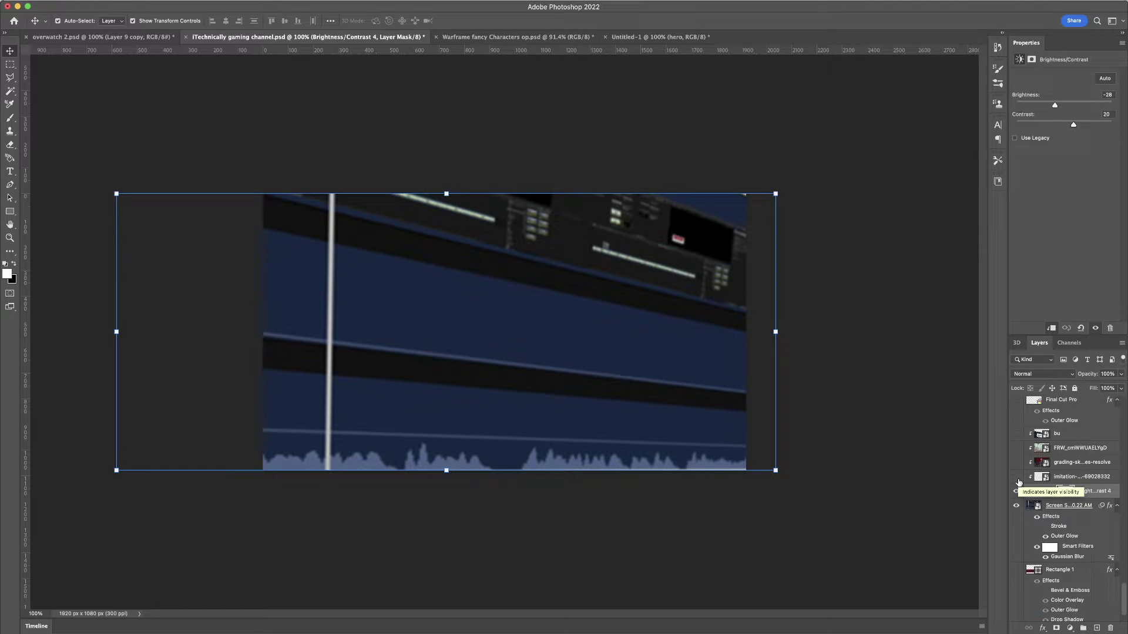
scroll(1019, 482, up, 3)
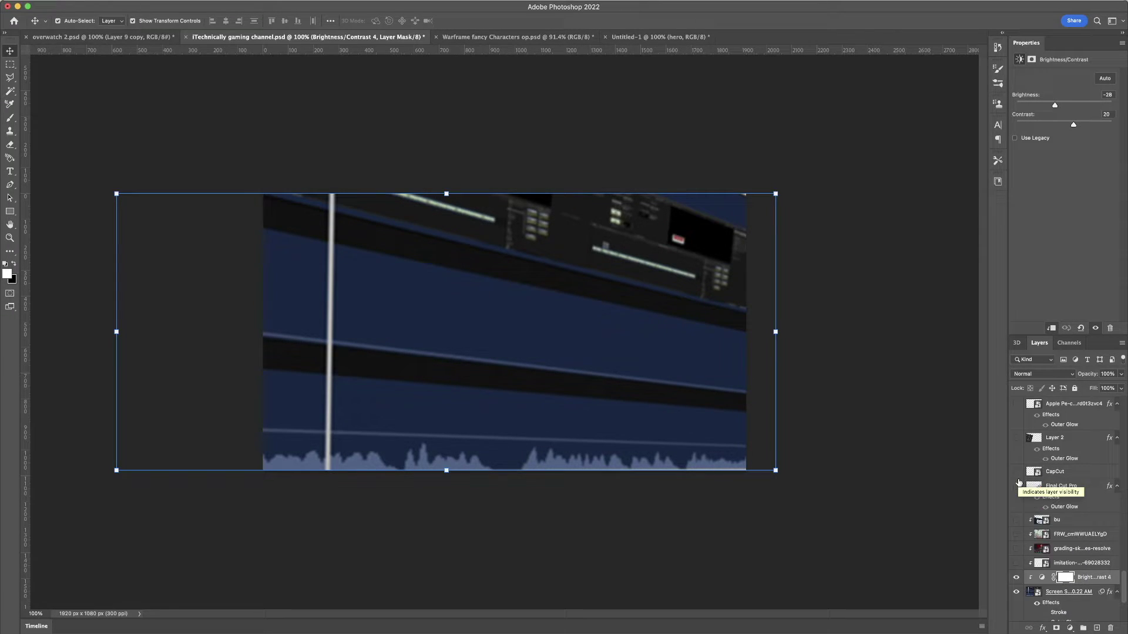
scroll(1018, 482, up, 4)
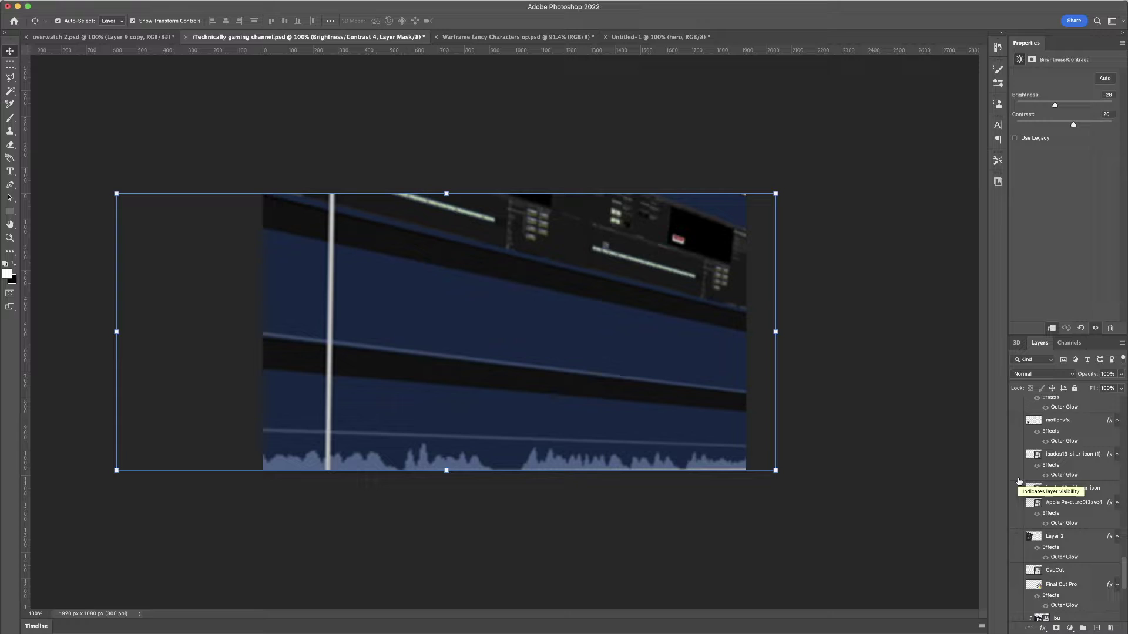
scroll(1019, 482, up, 2)
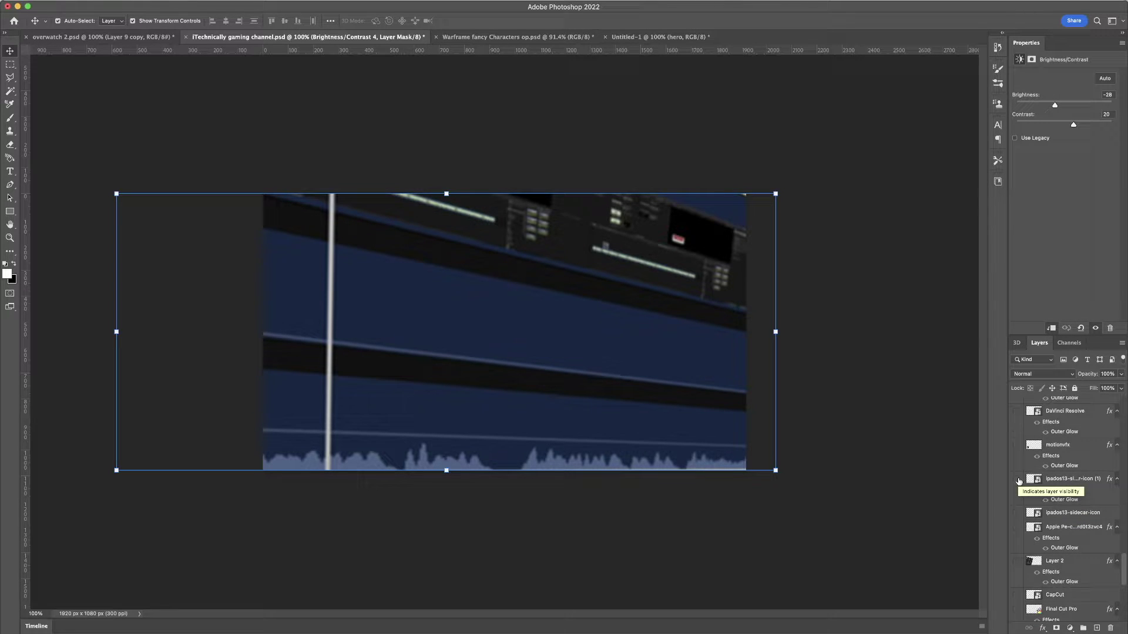
scroll(1018, 482, up, 3)
scroll(1018, 482, up, 5)
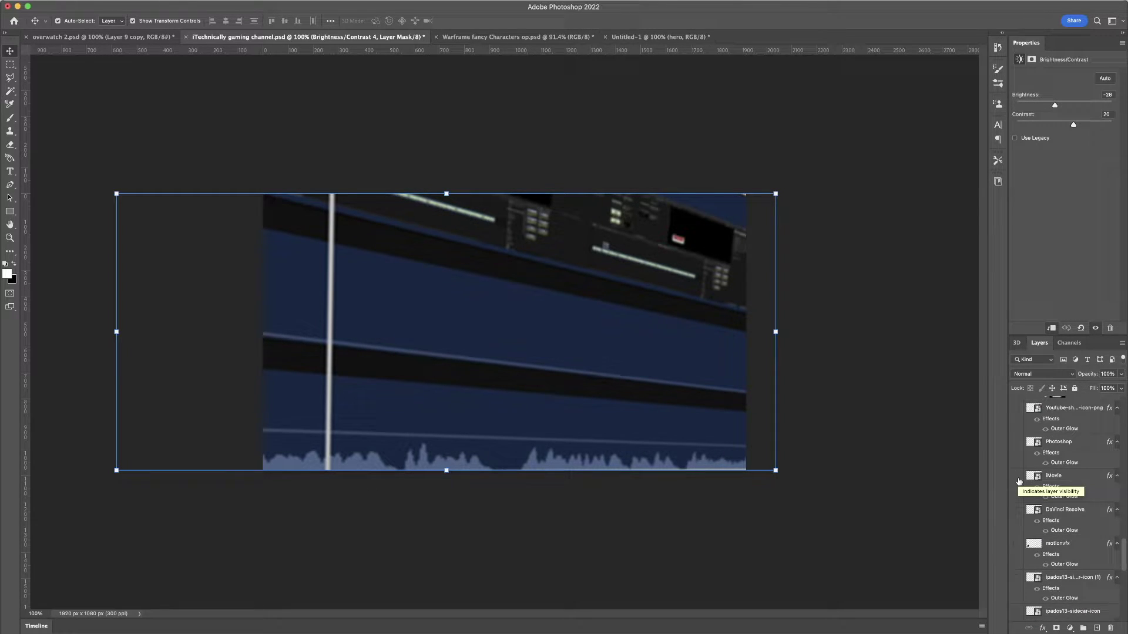
scroll(1087, 467, up, 6)
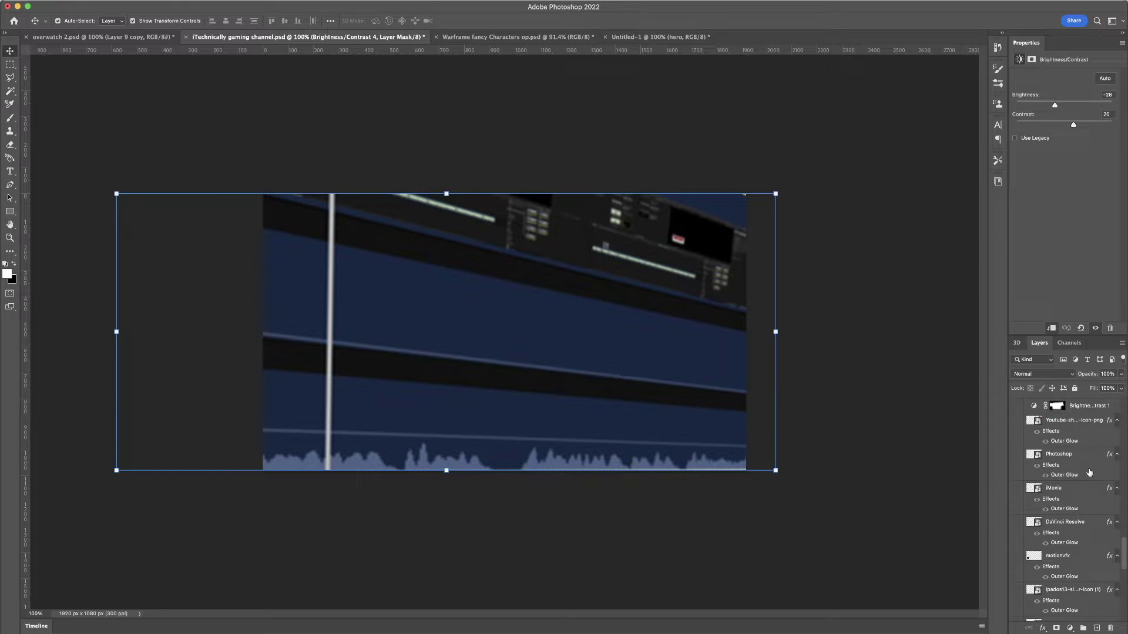
scroll(1089, 472, up, 3)
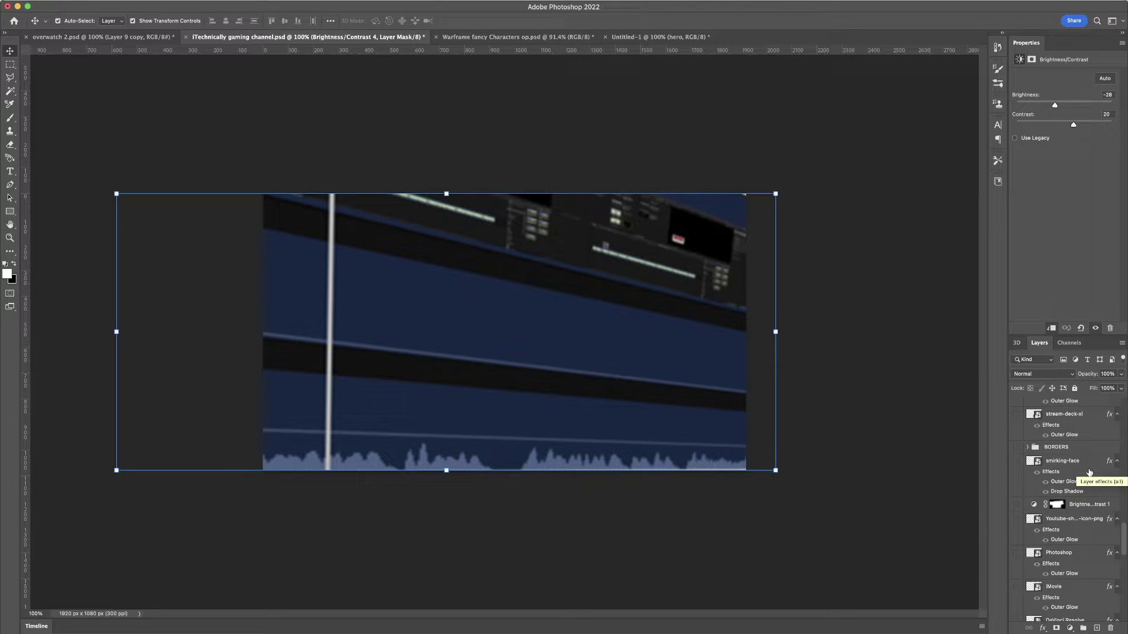
scroll(1088, 472, up, 3)
scroll(1089, 472, up, 2)
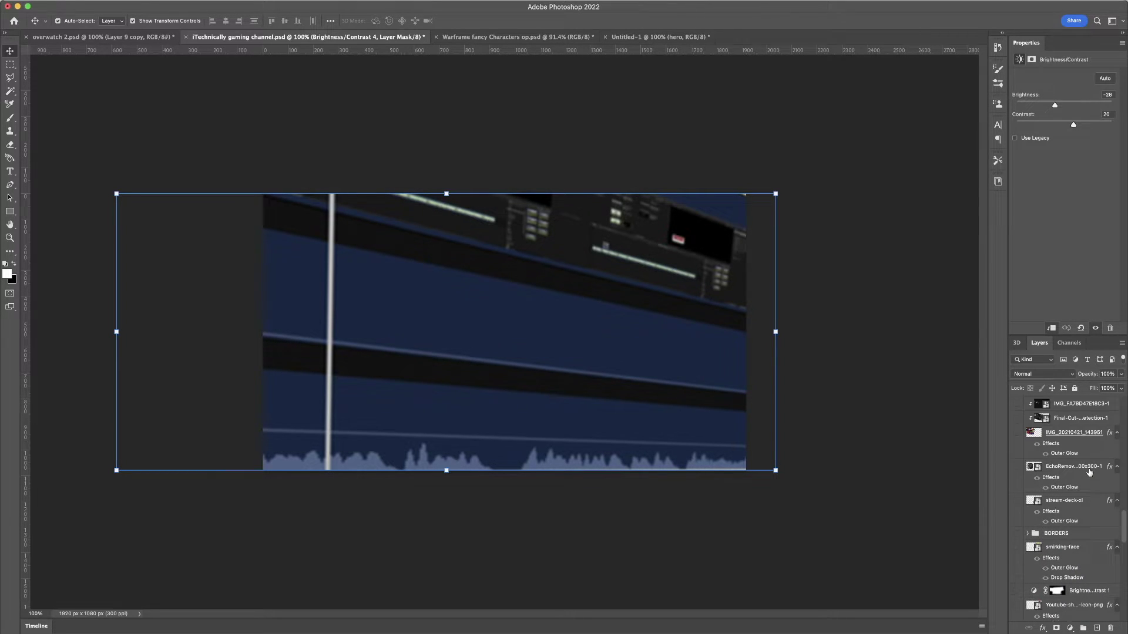
scroll(1088, 472, up, 2)
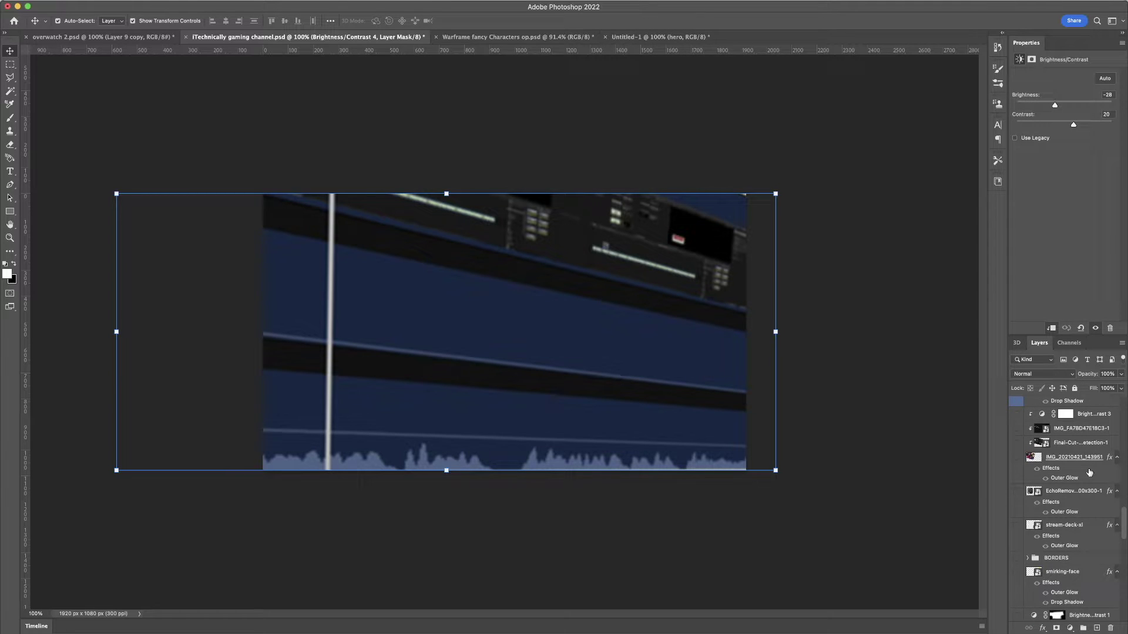
scroll(1089, 473, up, 8)
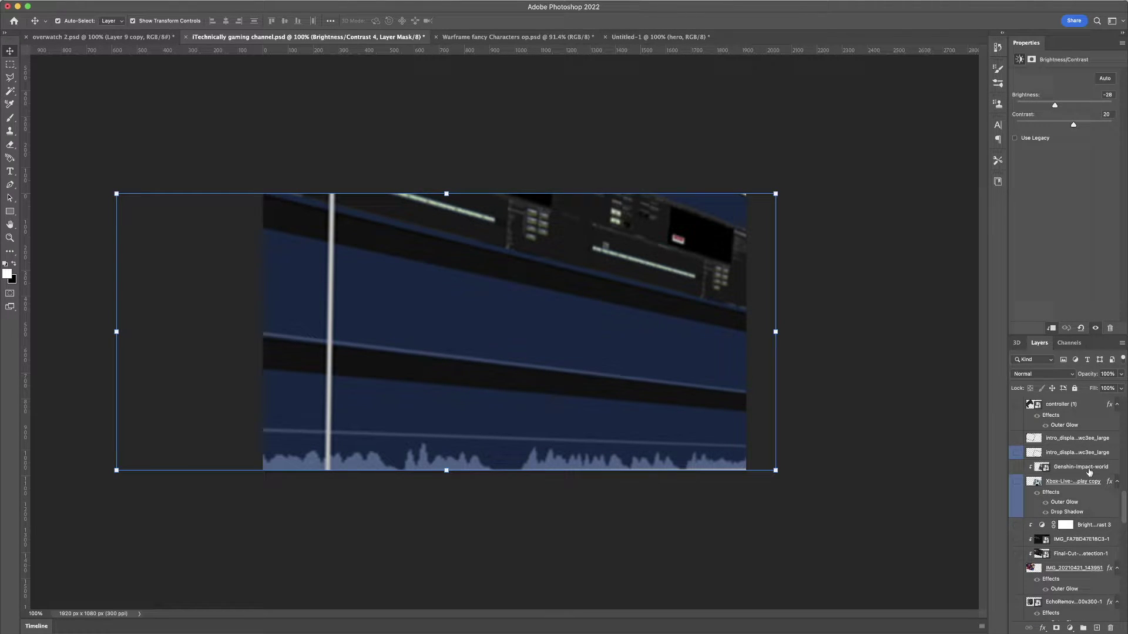
scroll(1088, 472, up, 10)
scroll(1089, 472, up, 4)
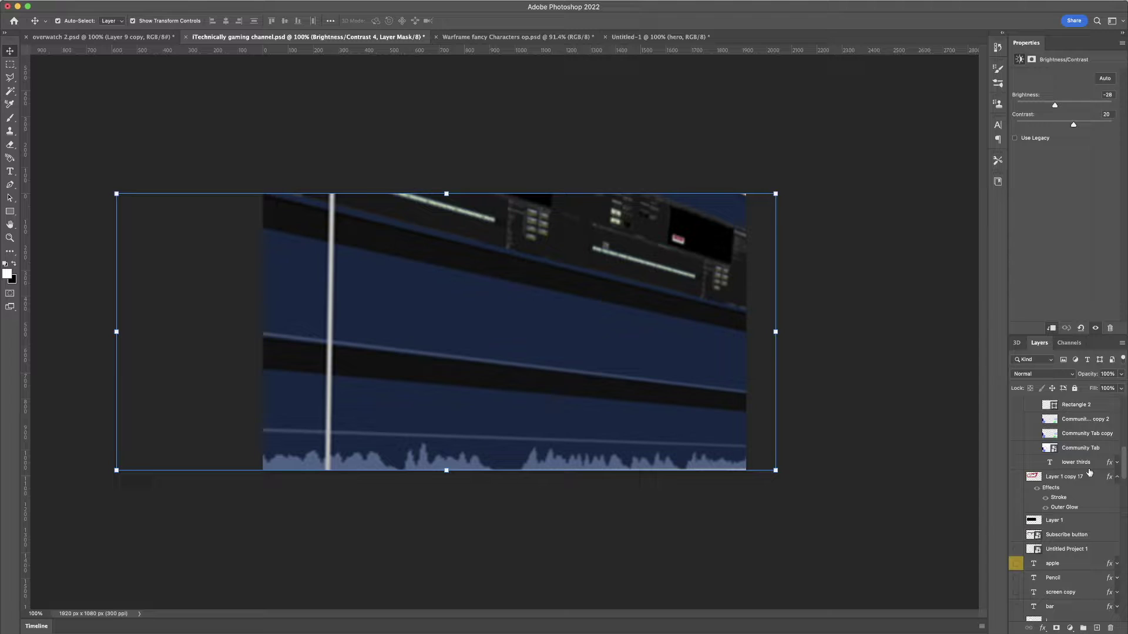
scroll(1089, 472, down, 15)
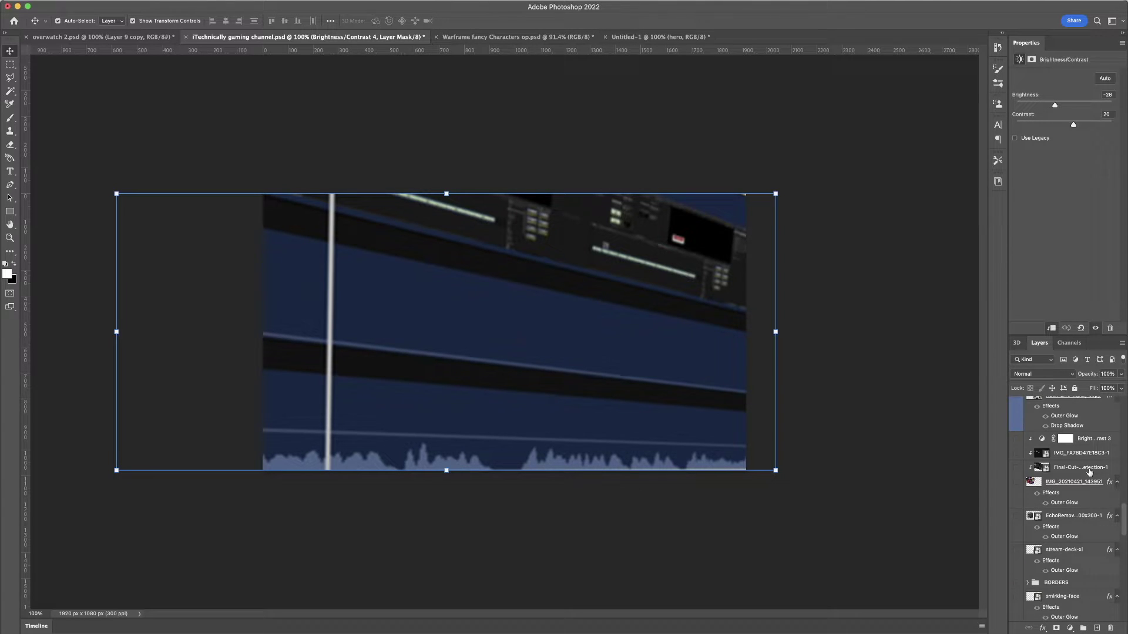
scroll(1089, 473, down, 12)
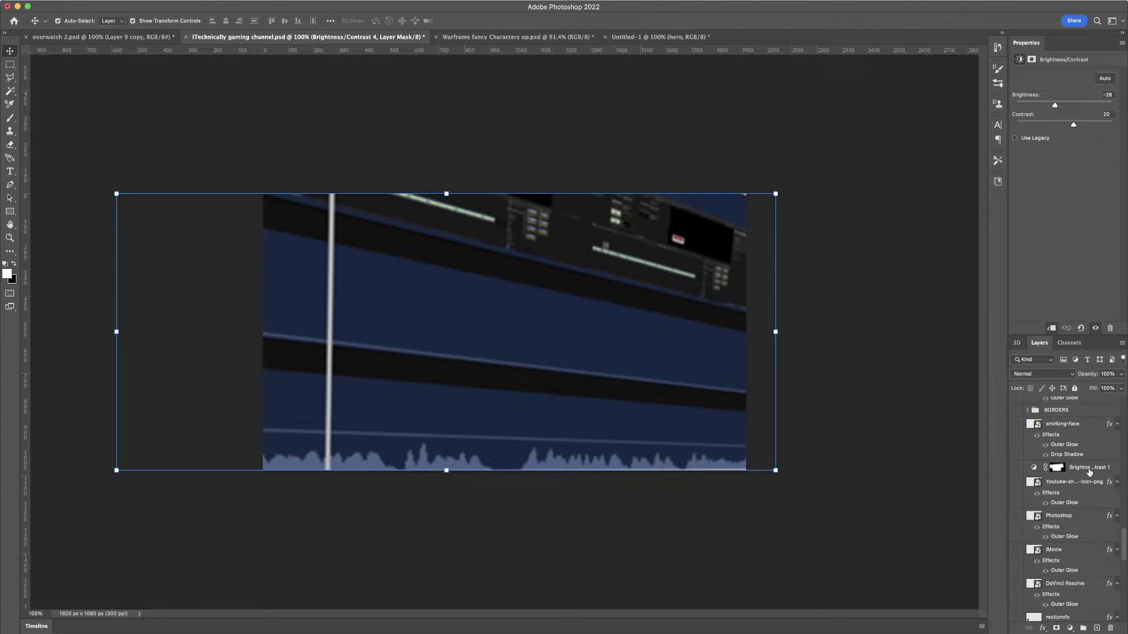
scroll(1089, 473, down, 8)
scroll(1089, 473, up, 4)
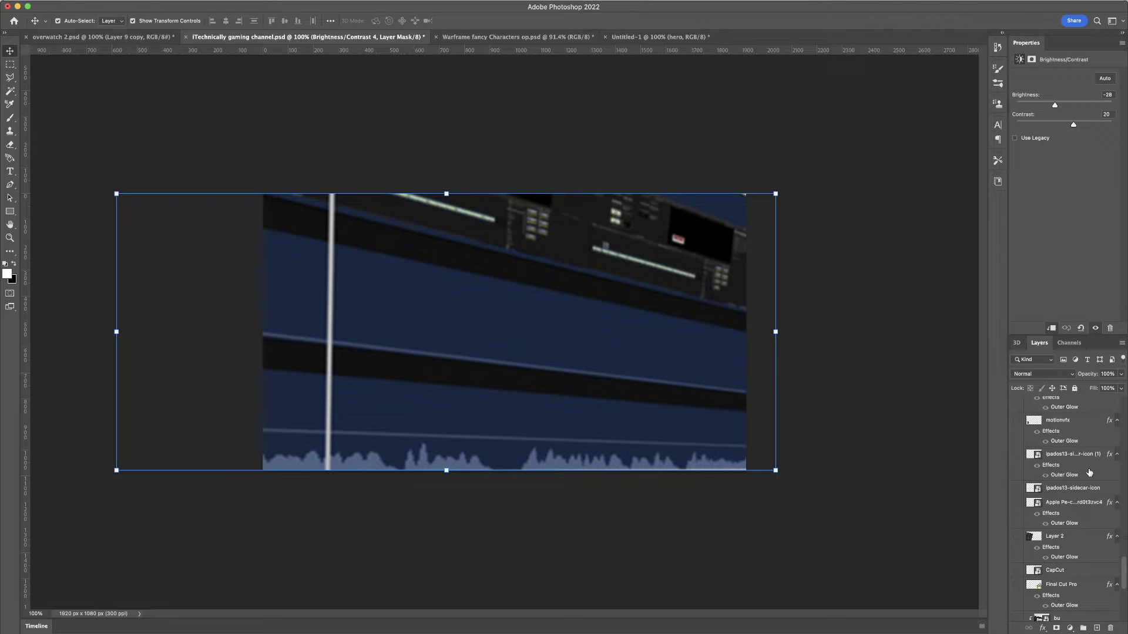
scroll(1089, 473, up, 8)
click(1016, 512)
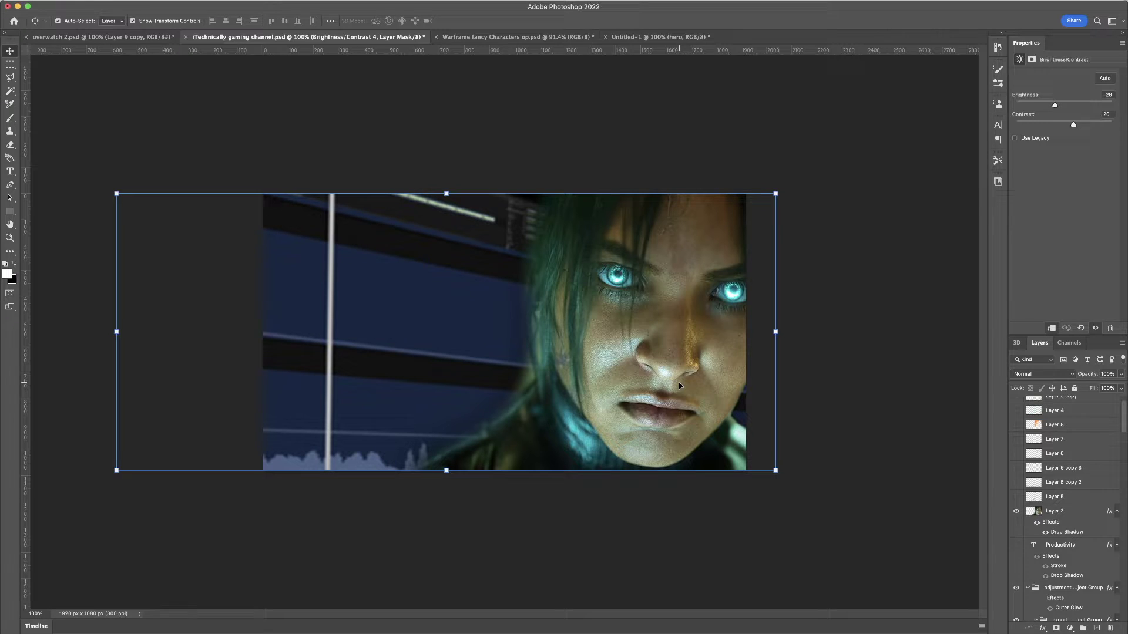
Step: Show and select Layer 5's Overlay hair highlights, then choose the Brush tool
click(1017, 497)
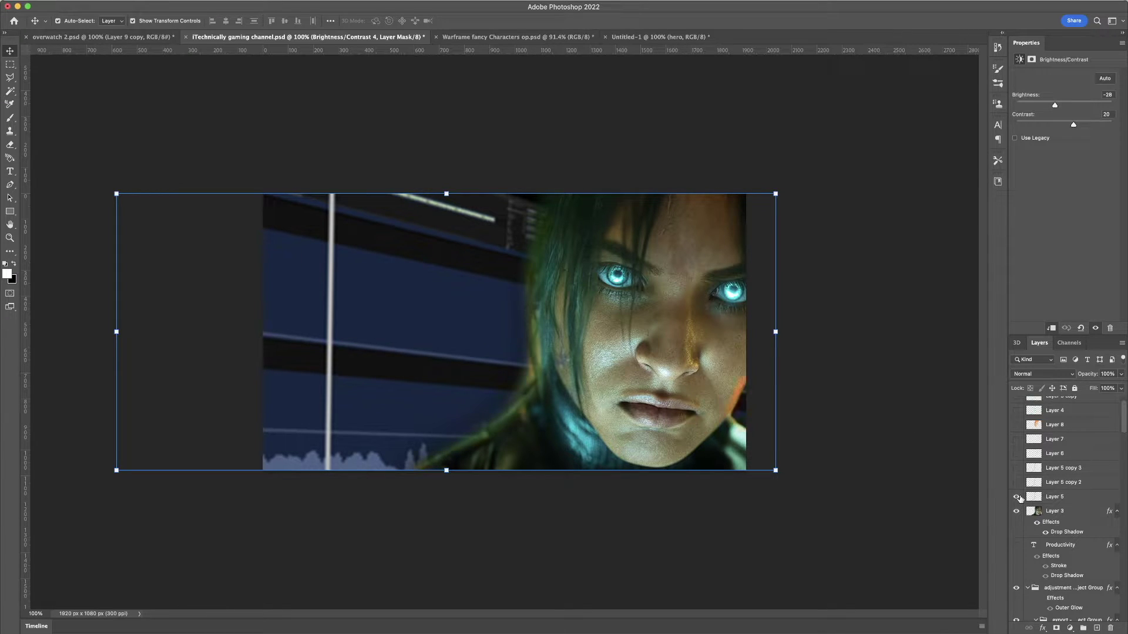
click(1073, 504)
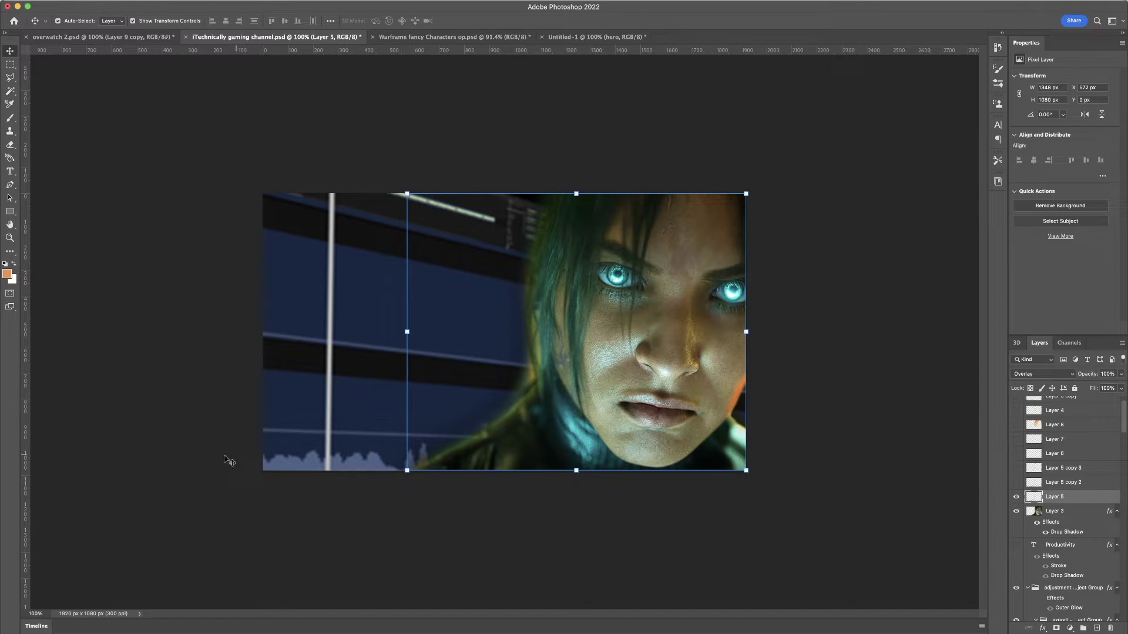
click(10, 120)
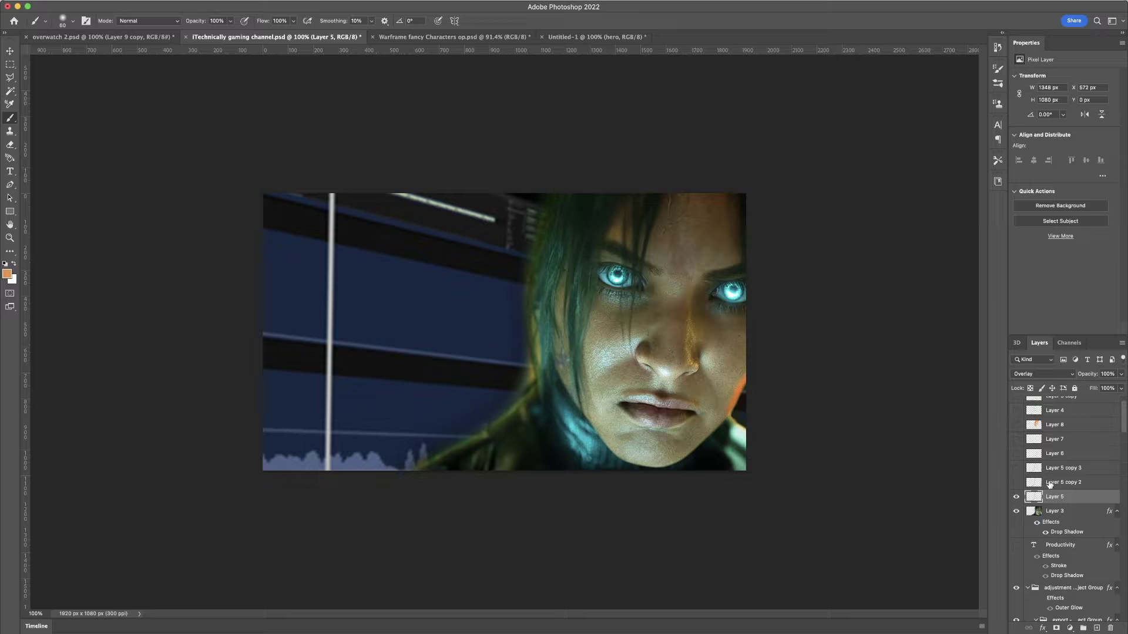
Step: Show the Layer 5 copy 2 and copy 3 orange glow, ending with copy 3 selected
click(1017, 469)
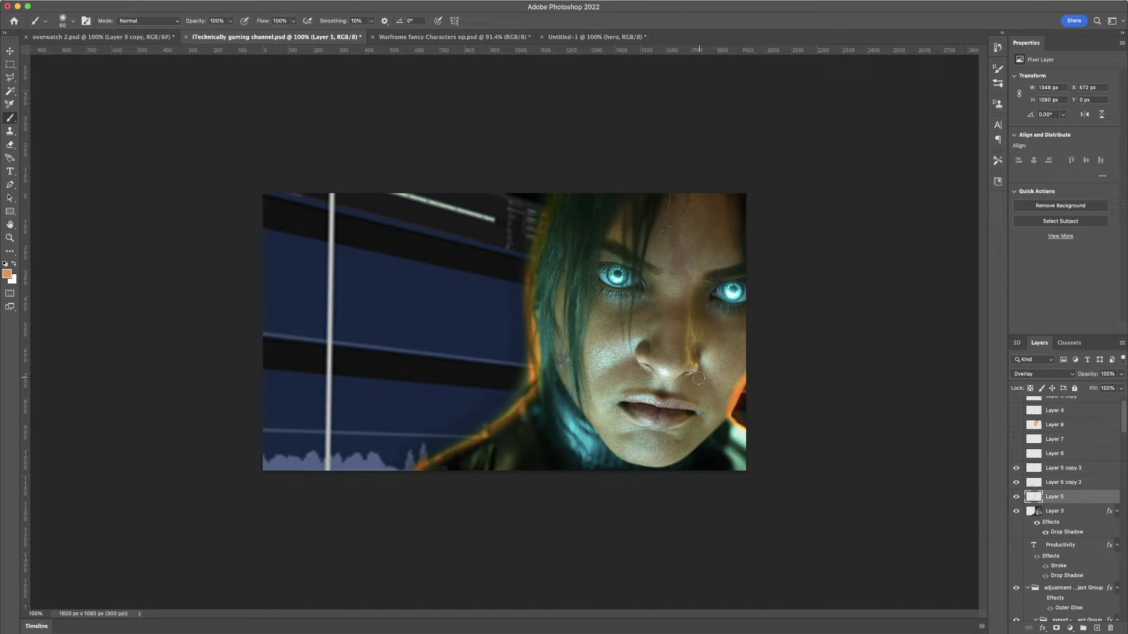
click(1083, 484)
click(1073, 497)
click(1088, 483)
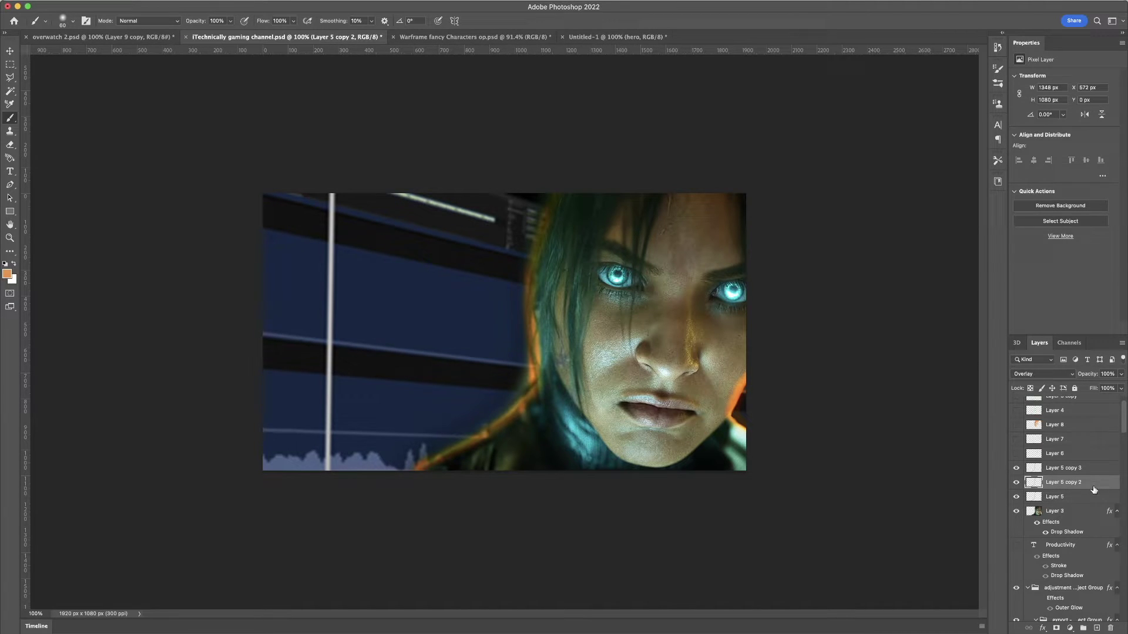
click(1069, 468)
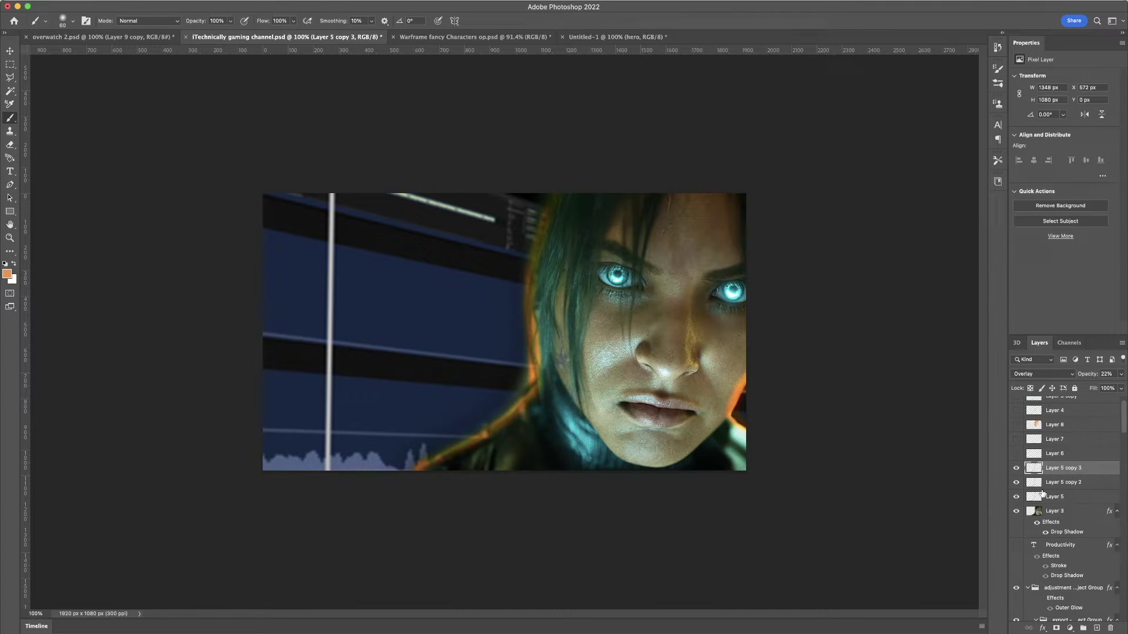
Step: Toggle Layer 6 to compare orange versus cyan eyes, leaving it hidden
click(1017, 454)
click(1017, 455)
click(1016, 456)
click(1016, 456)
scroll(1060, 515, up, 1)
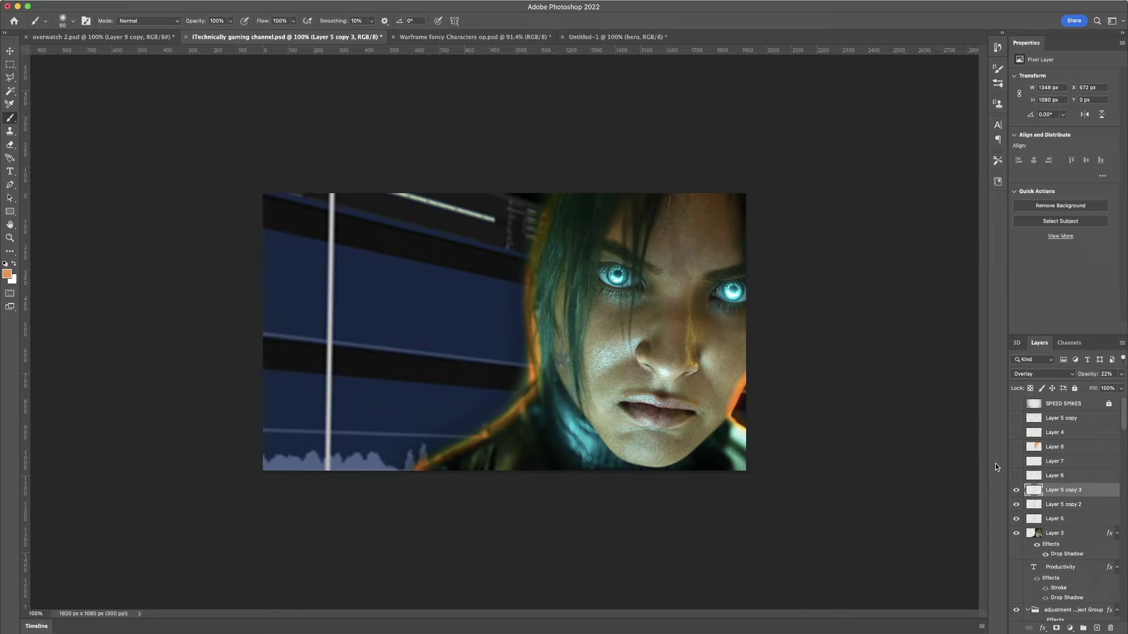
Step: Compare Layer 4's green face glow, hiding Layer 5 and its two copies
click(1015, 433)
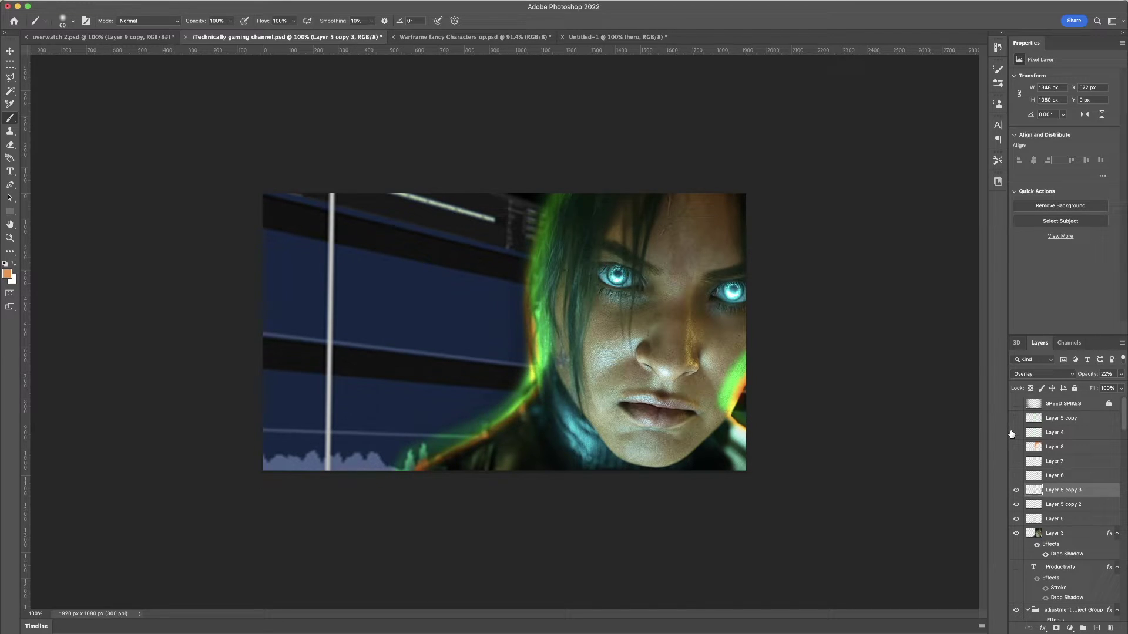
click(1015, 433)
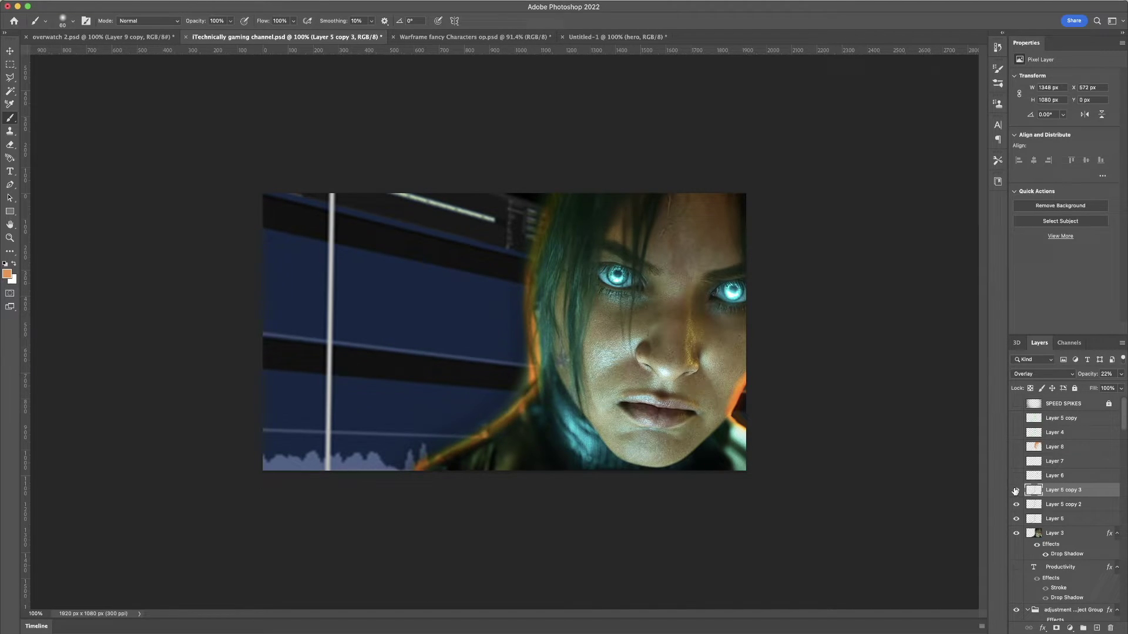
drag(1015, 491, 1017, 520)
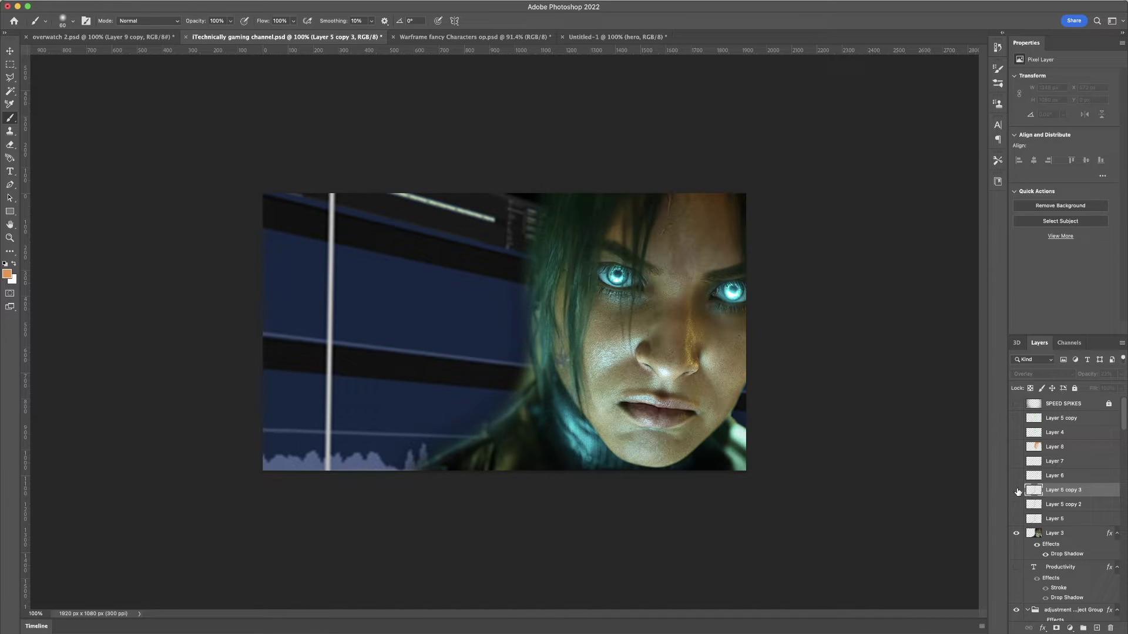
click(1017, 433)
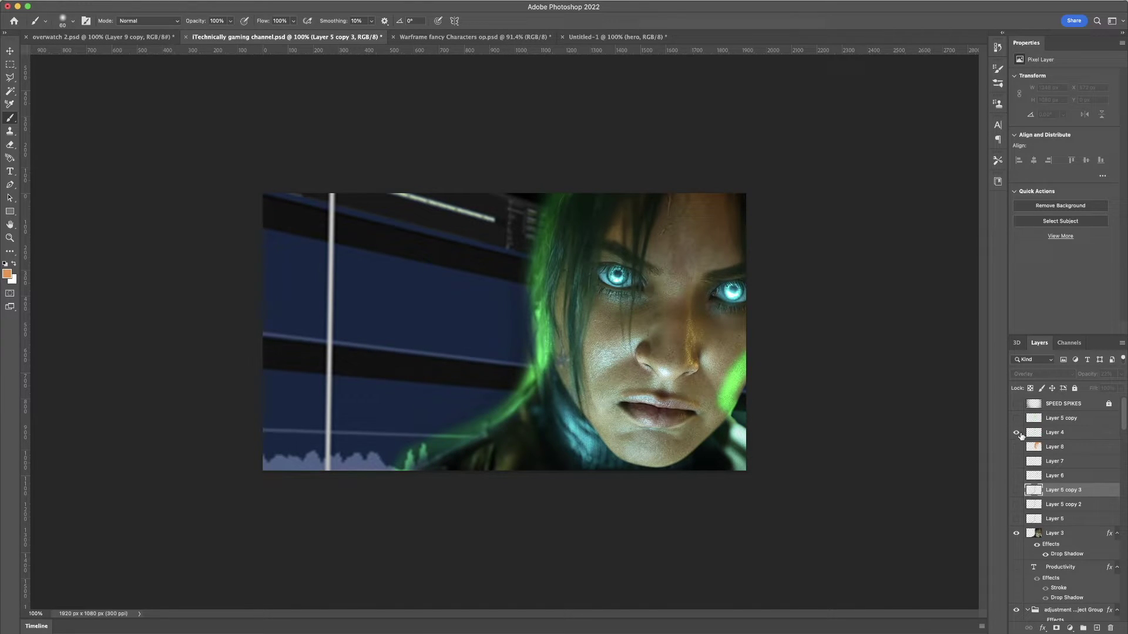
Step: Hide Layer 5 copy and Layer 4, then show Layer 5, copy 2 and copy 3
click(1016, 418)
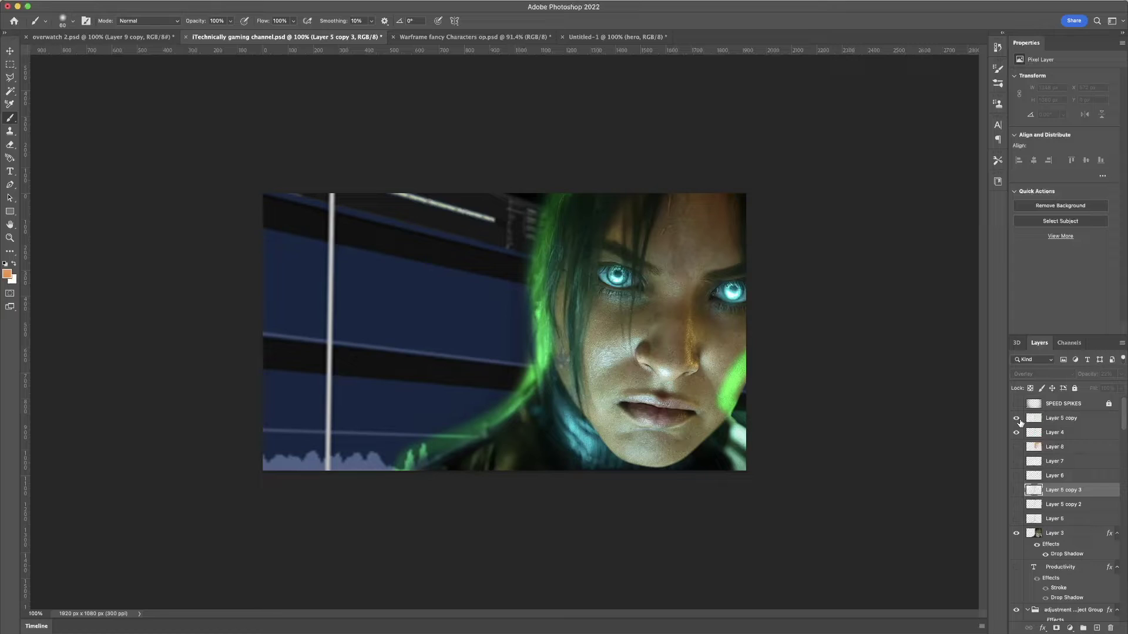
click(1017, 419)
click(1017, 433)
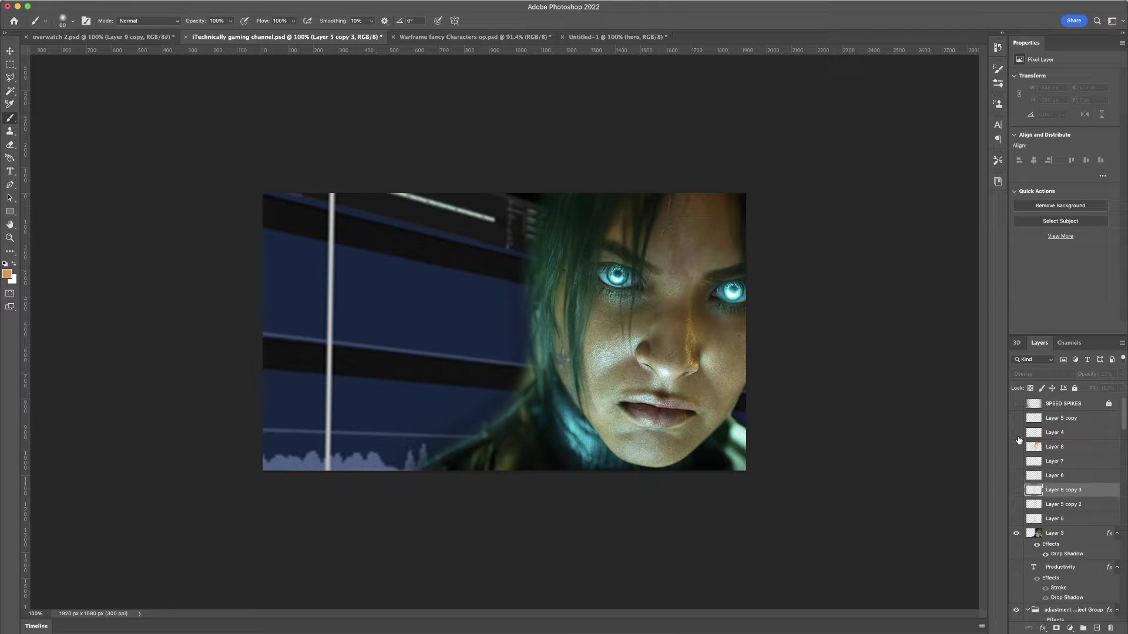
click(1016, 519)
click(1016, 504)
click(1016, 491)
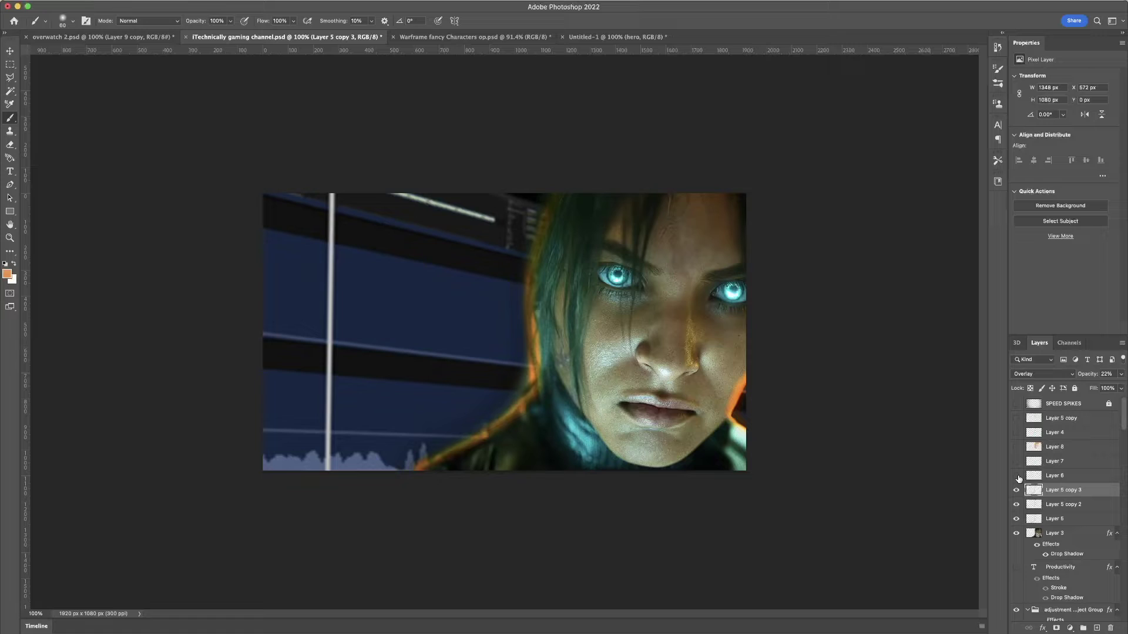
Step: Show Layer 6 for orange eyes and toggle Layer 7 to compare the right edge
click(1017, 476)
click(1017, 464)
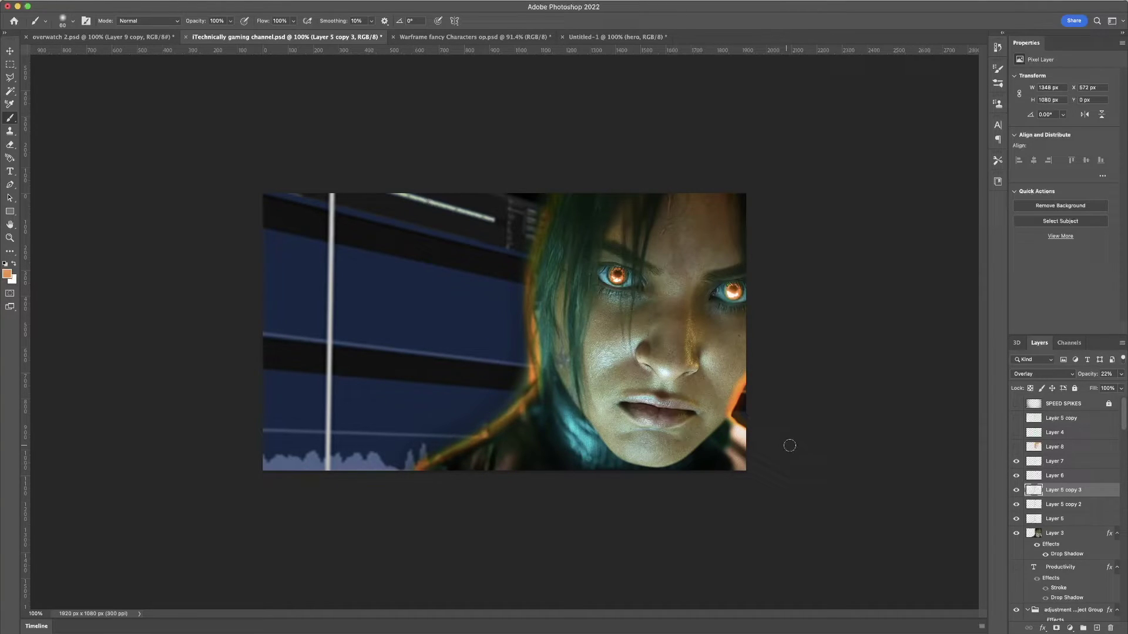
click(1016, 463)
Step: Select Layer 6 and keep its blend mode set to Hue
click(1094, 477)
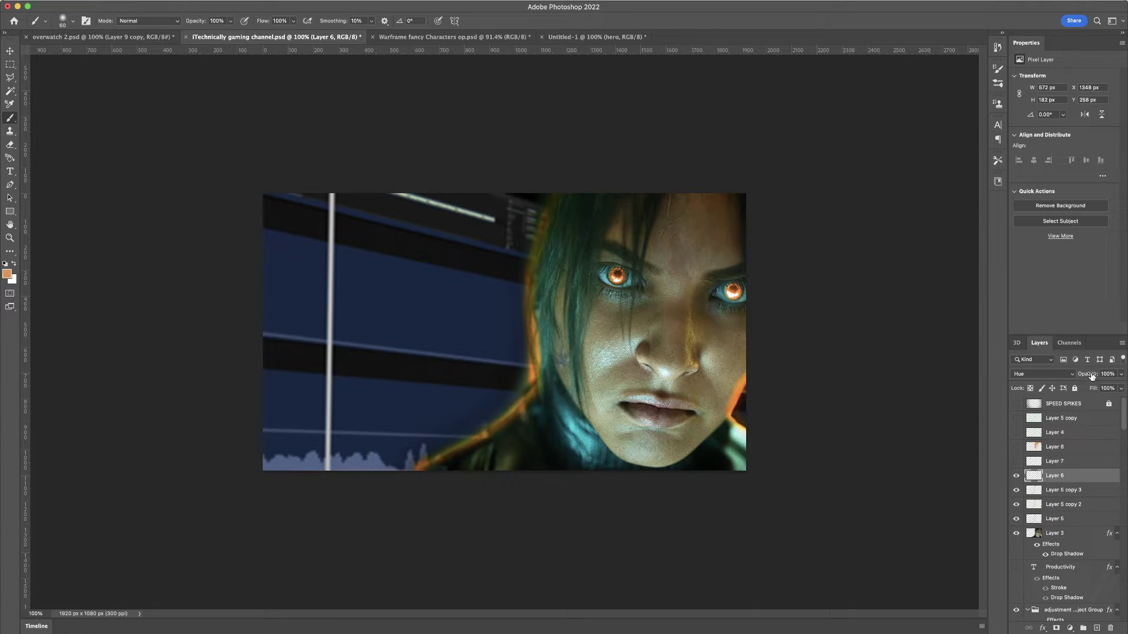
click(1036, 376)
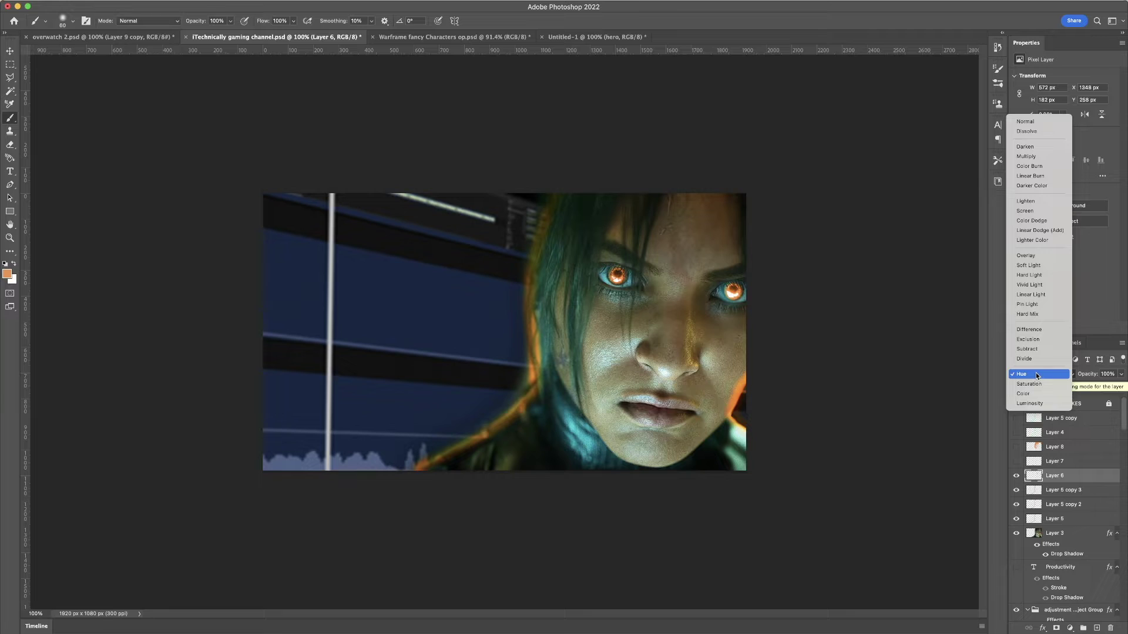
click(1035, 374)
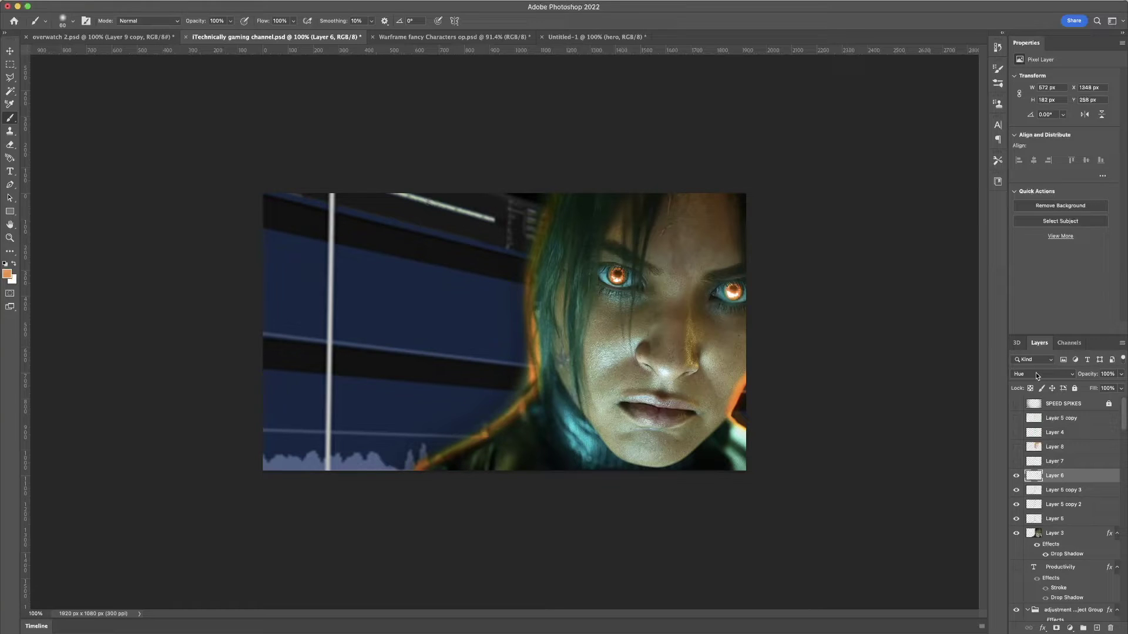
Step: Toggle Layer 7 repeatedly to compare its warm patch by the cheek, leaving it visible
click(1017, 462)
click(1017, 462)
click(1017, 462)
click(1017, 462)
click(1017, 462)
click(1017, 461)
click(1016, 461)
click(1016, 461)
click(1016, 461)
Step: Show Layer 8 for reddish-brown hair, toggling it off and on to compare
click(1017, 449)
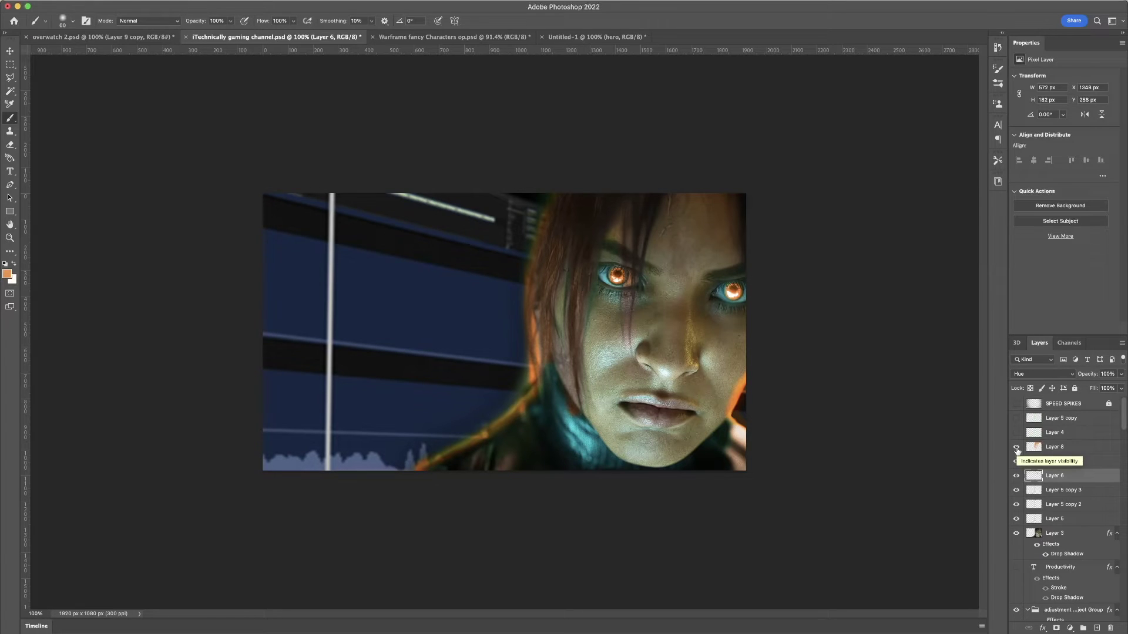
click(1017, 449)
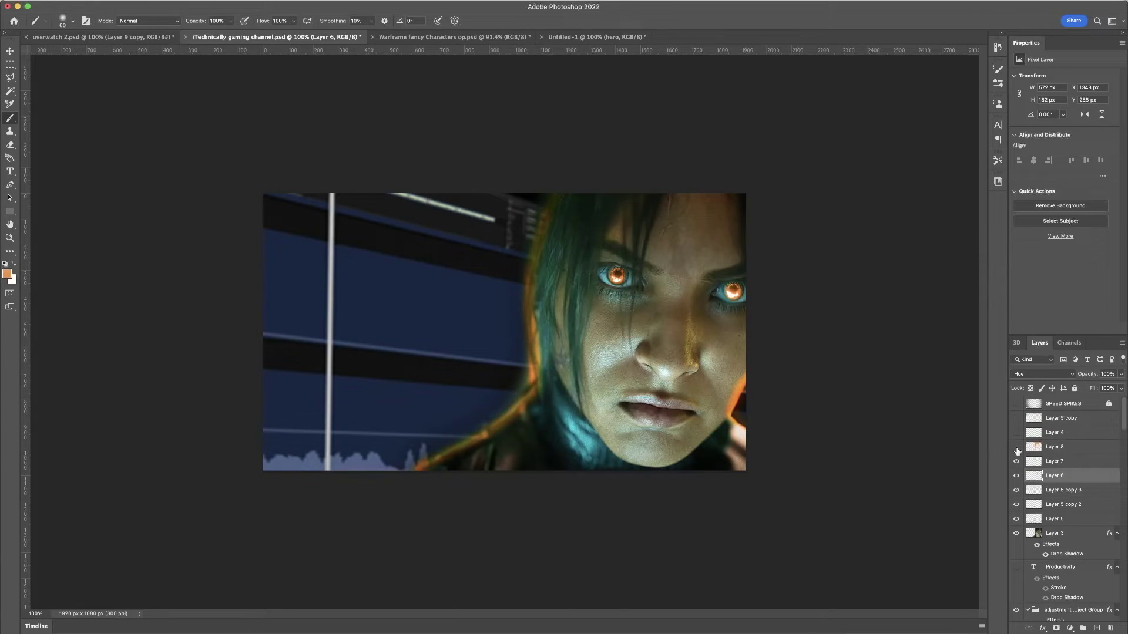
click(1017, 449)
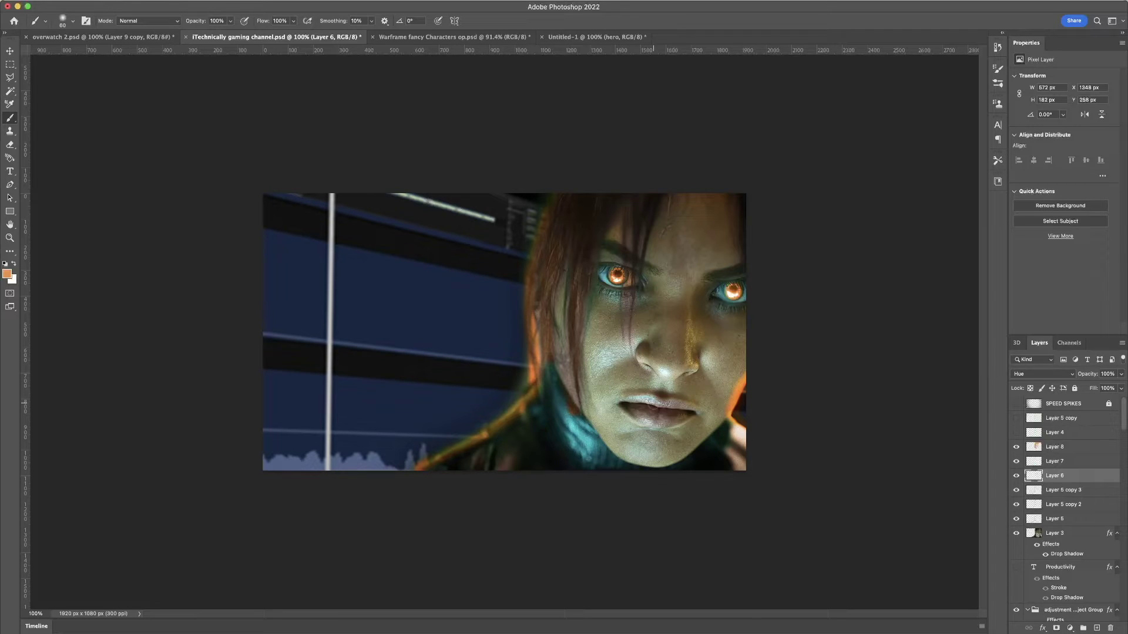
Step: Zoom in on the eye and set up the Eraser tool at brush size 10
scroll(665, 411, up, 5)
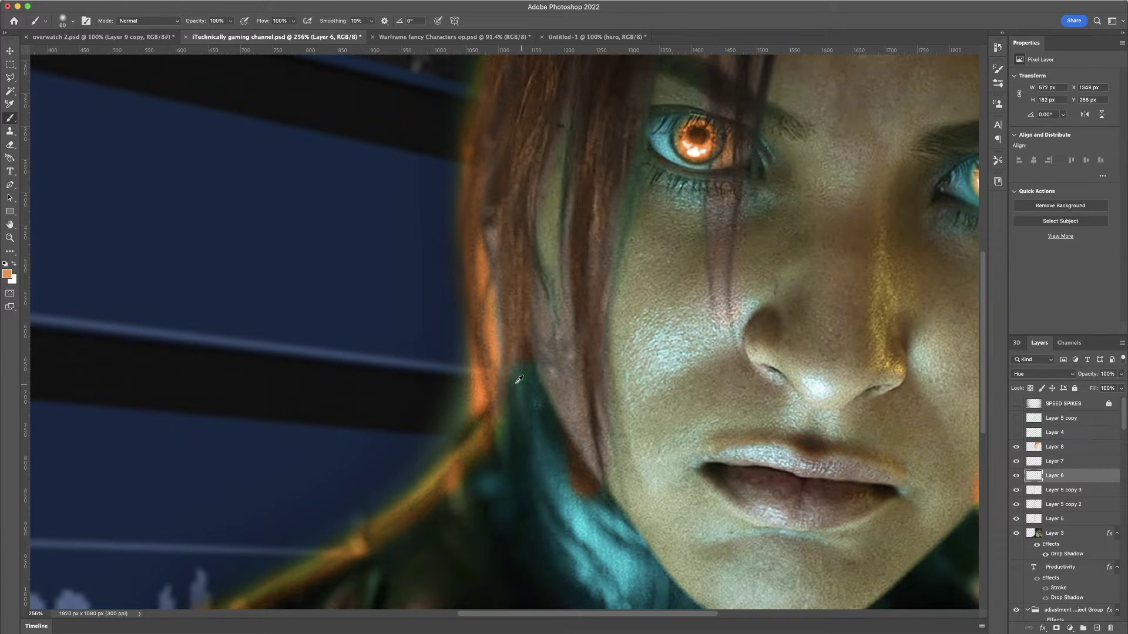
click(10, 144)
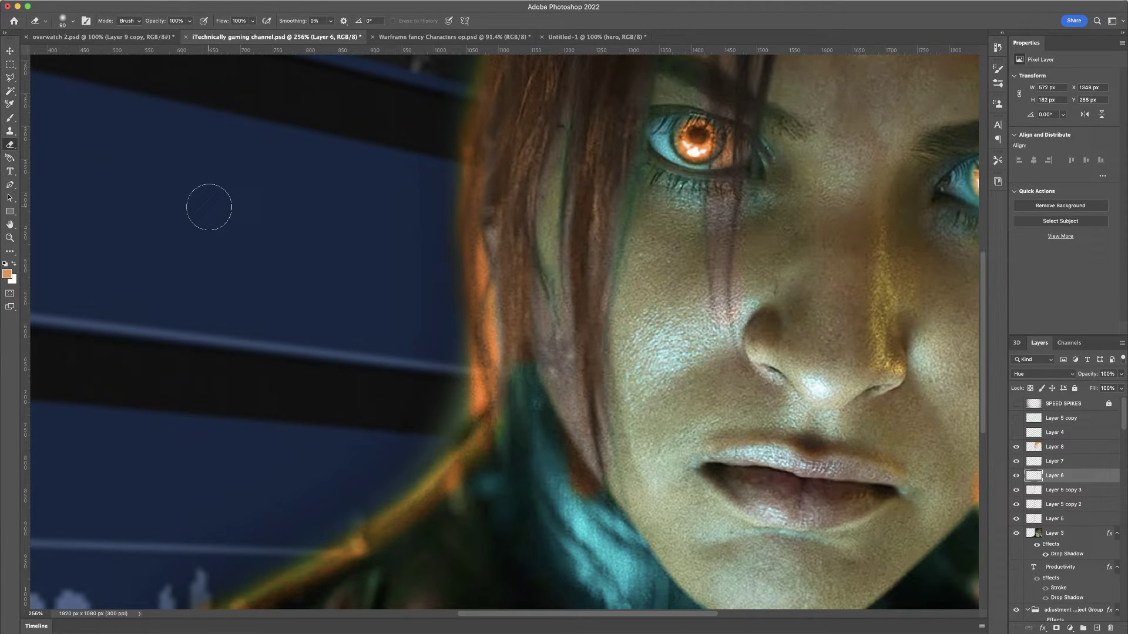
key(bracketleft)
key(bracketleft)
key(bracketleft)
key(bracketleft)
key(bracketleft)
key(bracketleft)
key(bracketleft)
key(bracketleft)
key(alt+bracketleft)
key(alt+bracketleft)
scroll(726, 165, up, 5)
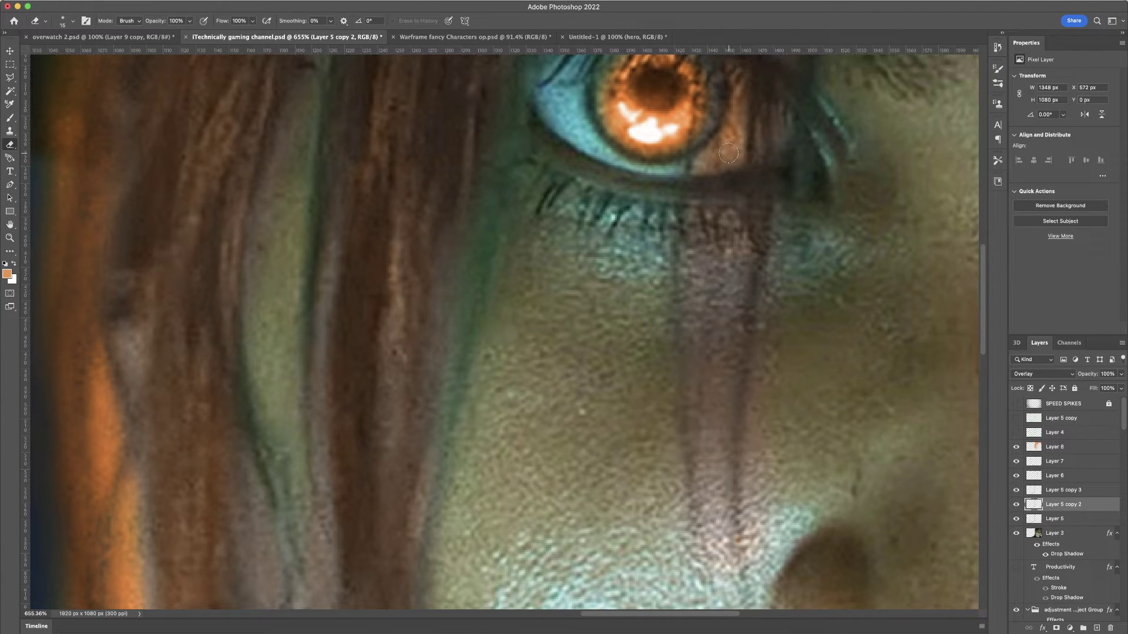
key(bracketleft)
Step: On Layer 8, erase a thin strip of orange iris beside the left pupil
click(1065, 464)
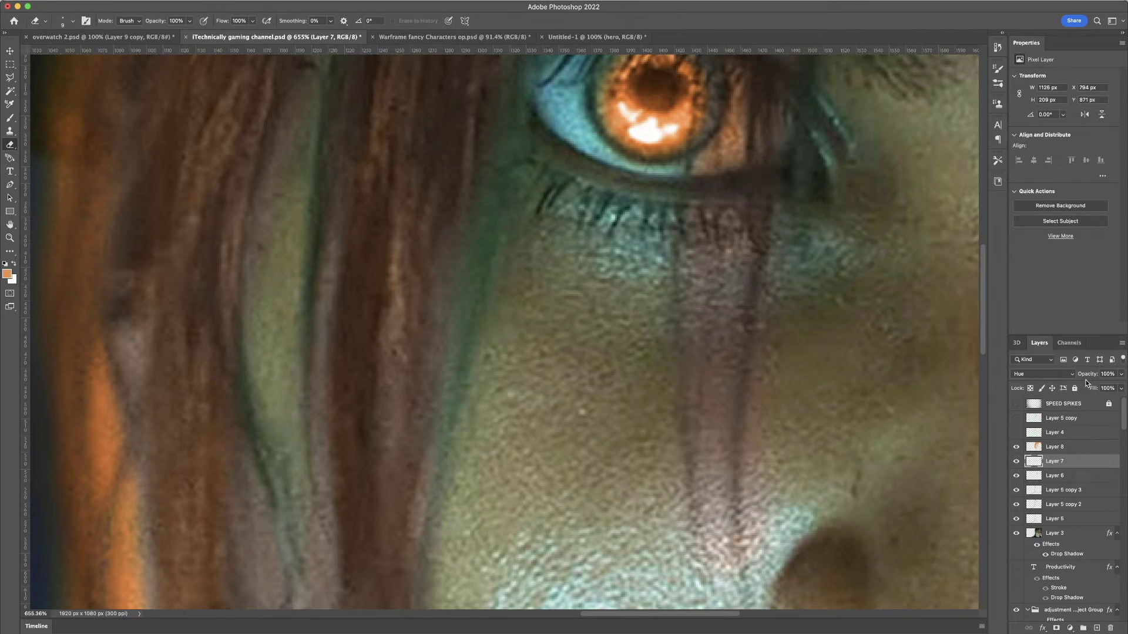
click(1071, 451)
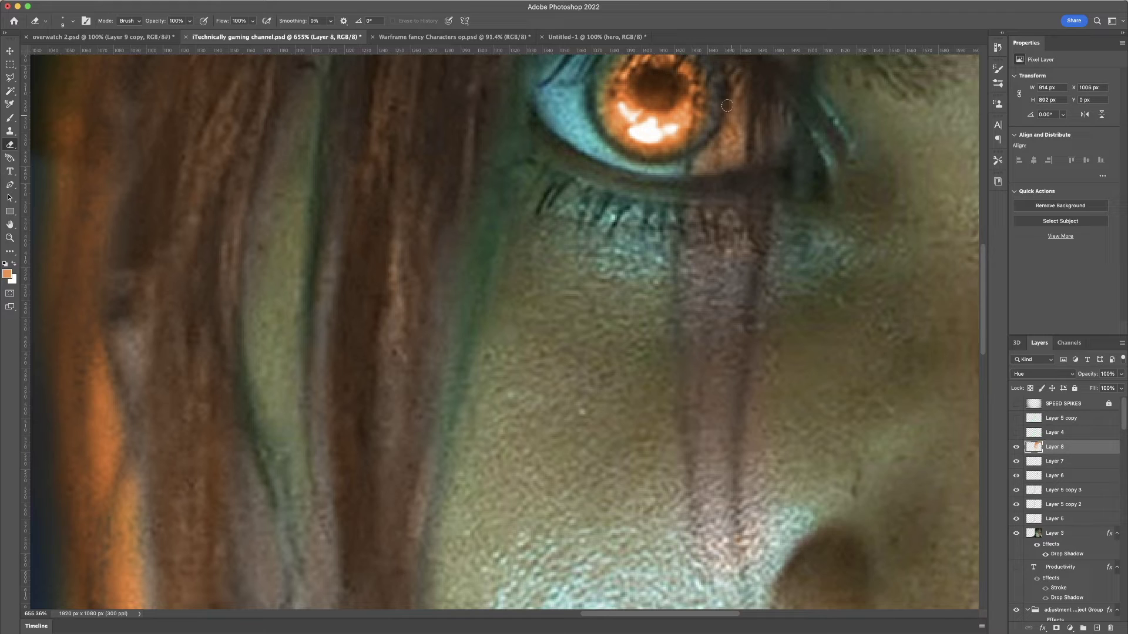
mouse_move(737, 152)
mouse_down()
mouse_move(730, 141)
mouse_move(728, 163)
mouse_move(737, 107)
mouse_move(737, 131)
mouse_move(705, 162)
mouse_move(733, 161)
mouse_up()
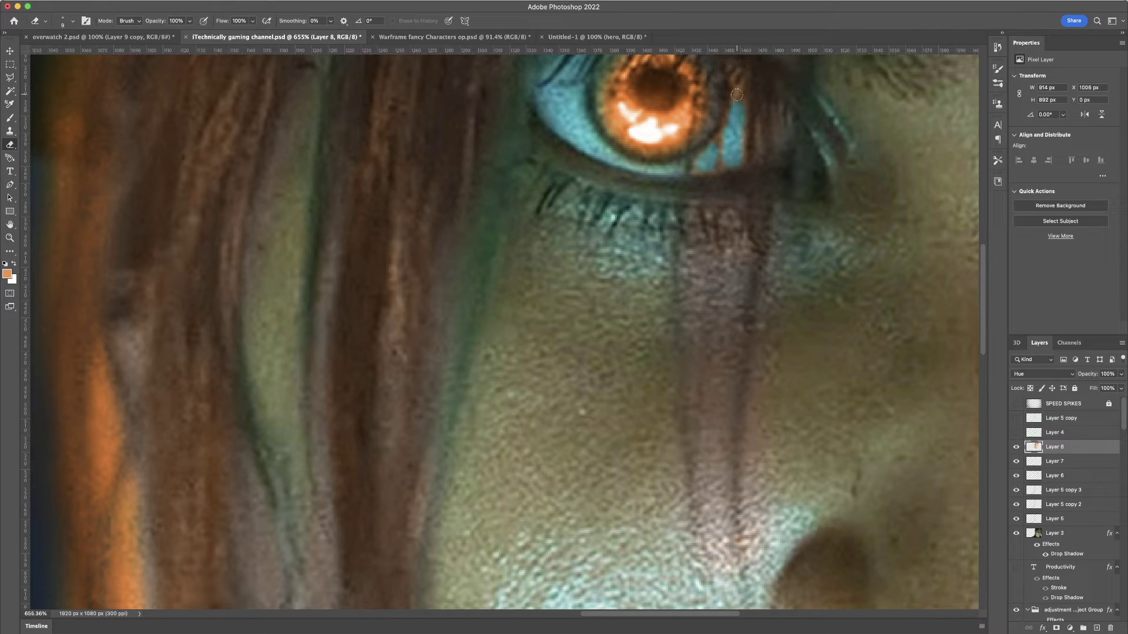
Step: Preview Layer 4's green rim glow, then hide it again
scroll(737, 124, down, 5)
scroll(737, 125, down, 8)
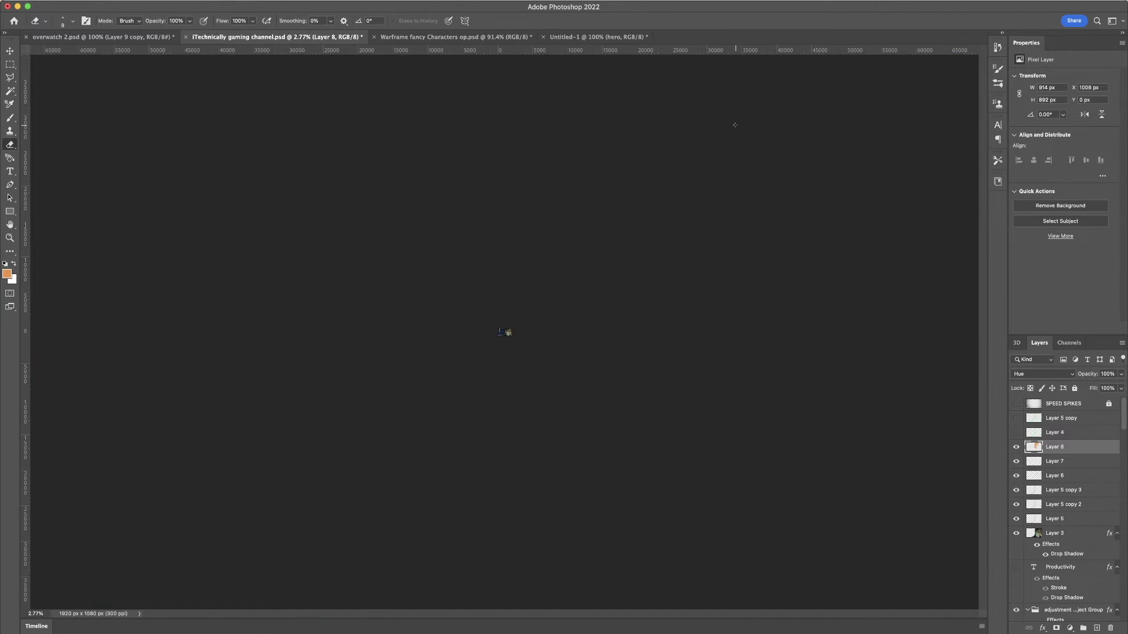
scroll(735, 125, up, 6)
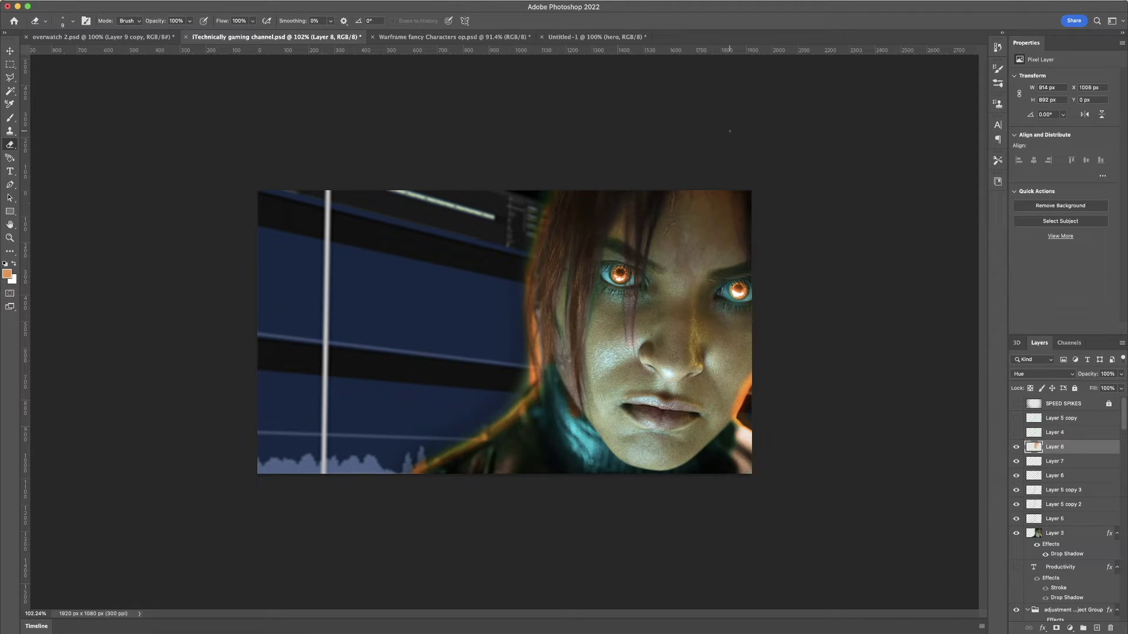
click(1016, 433)
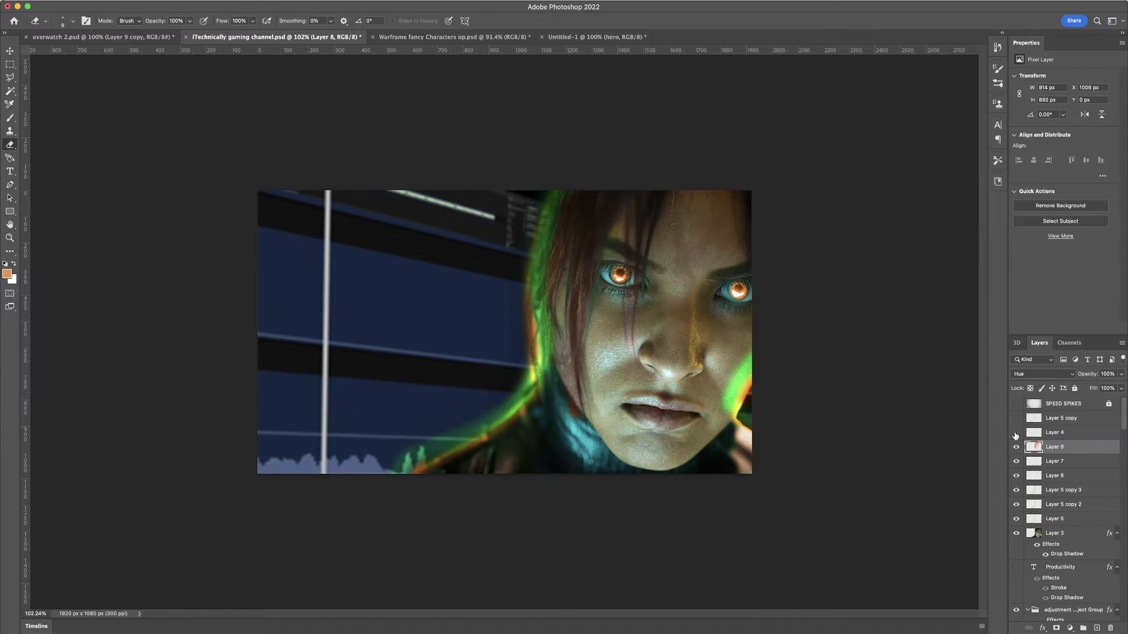
click(1016, 434)
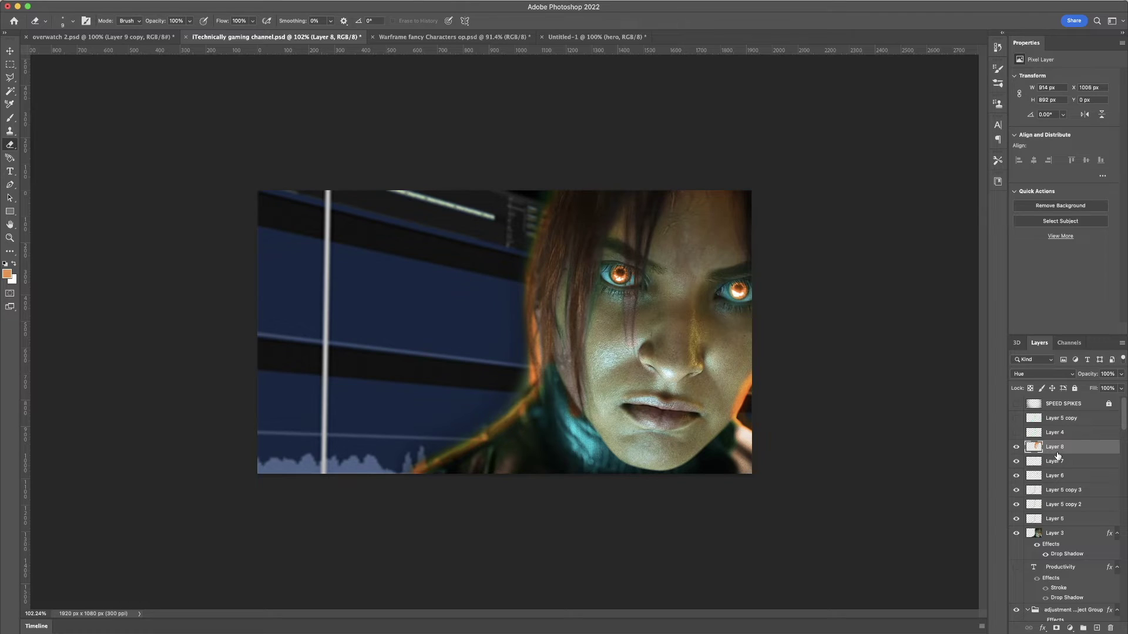
Step: Find the CHANNEL text layer in the Layers panel and make it visible
scroll(1057, 457, down, 5)
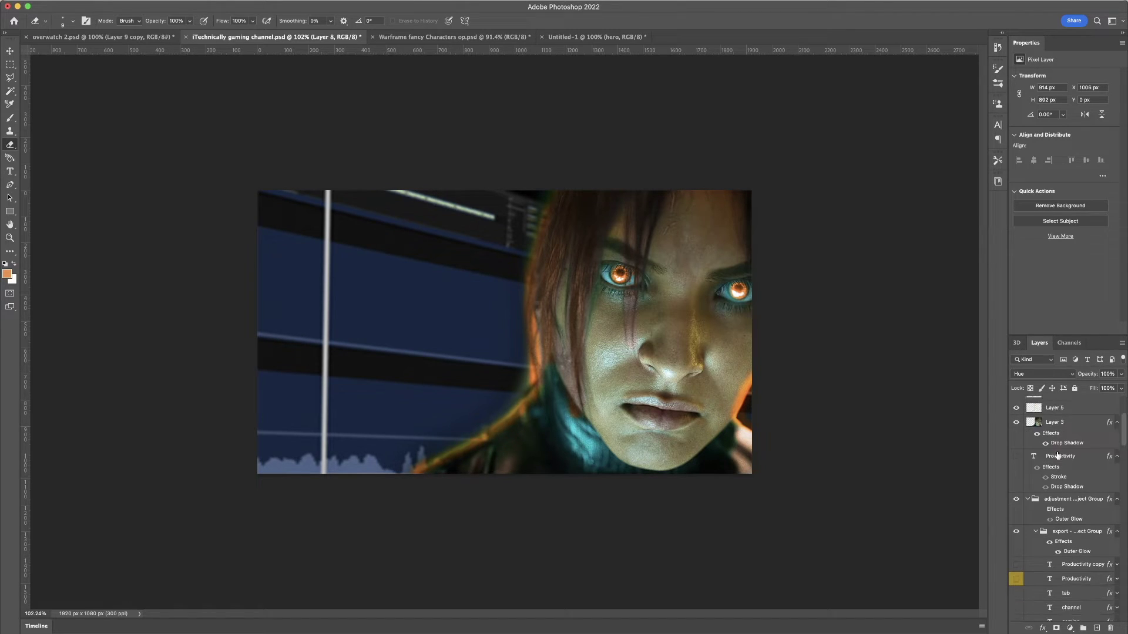
scroll(1057, 455, down, 5)
scroll(1059, 454, up, 2)
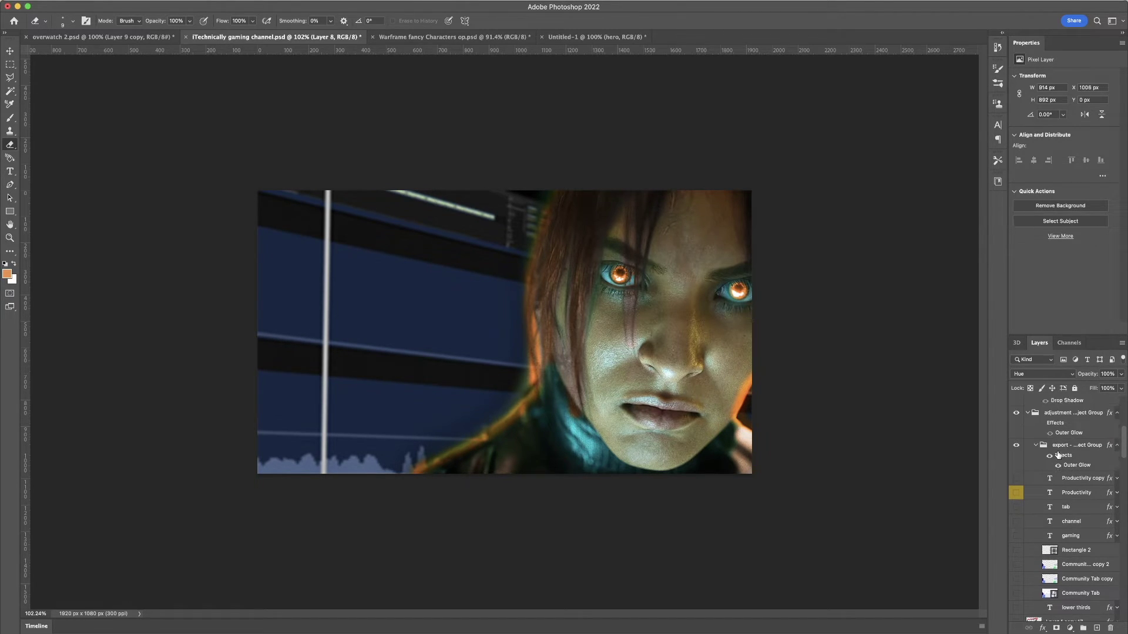
scroll(1058, 455, up, 2)
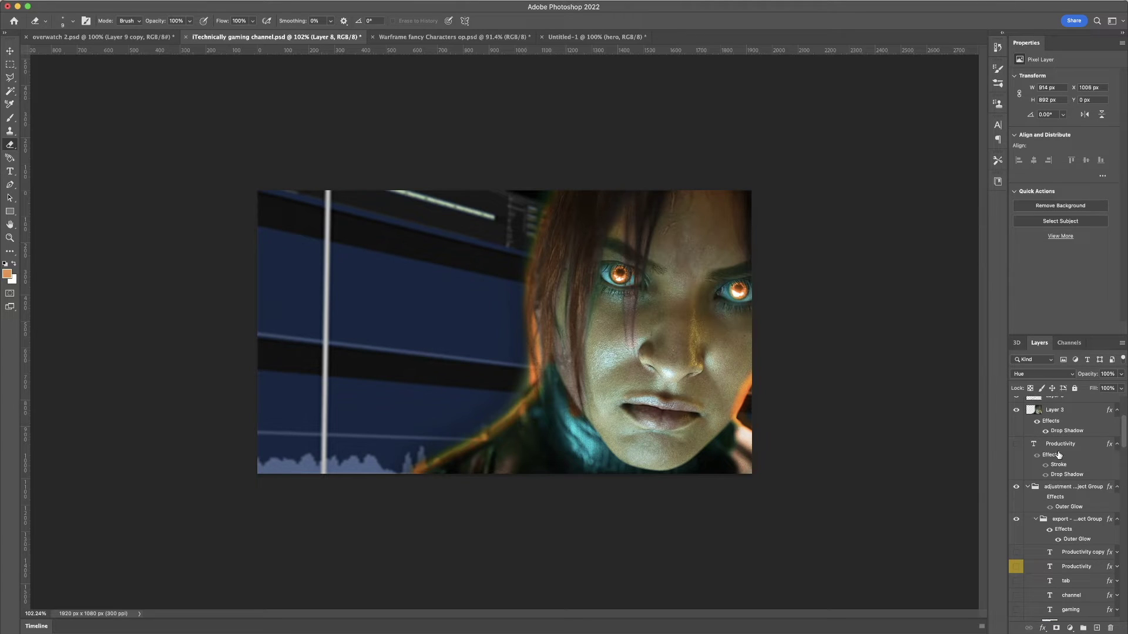
scroll(1058, 455, down, 5)
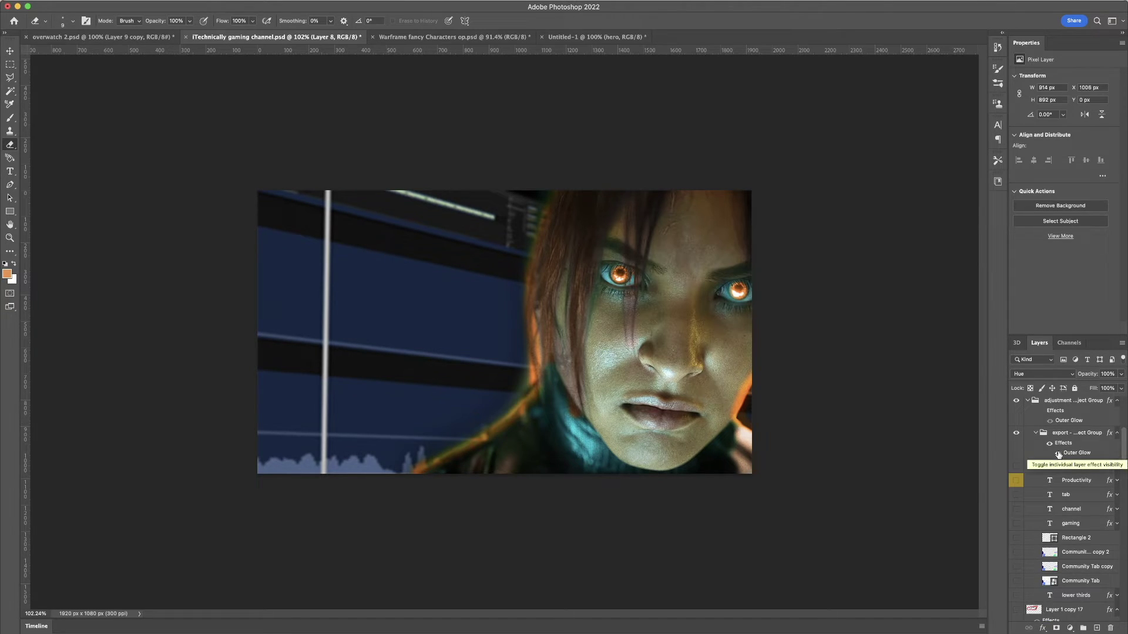
scroll(1058, 456, down, 2)
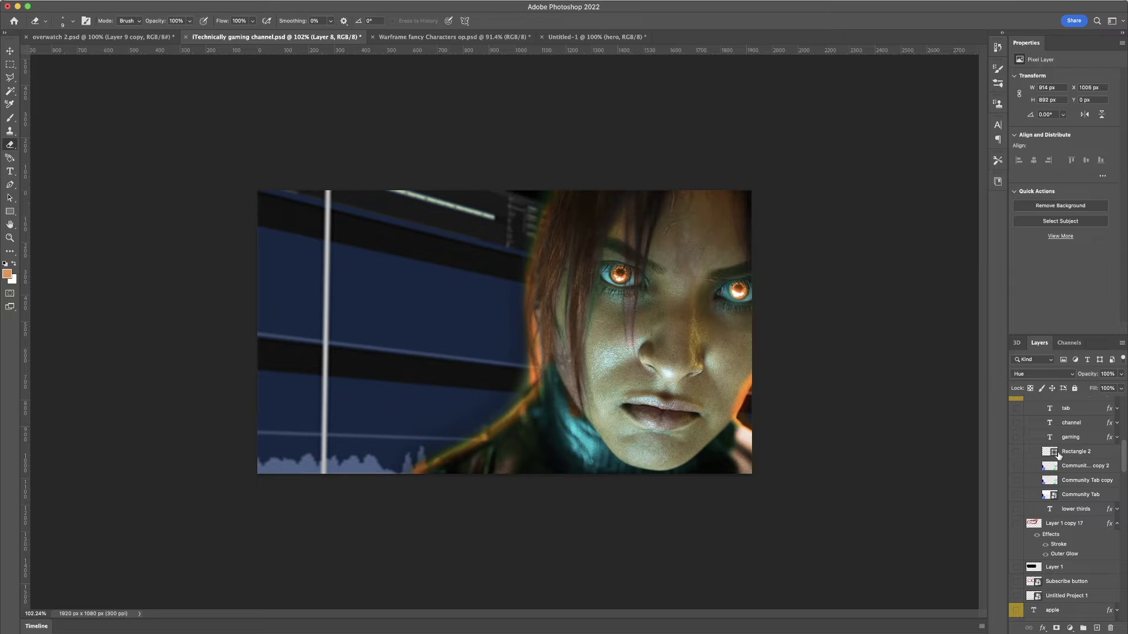
scroll(1058, 455, down, 1)
scroll(1059, 456, up, 3)
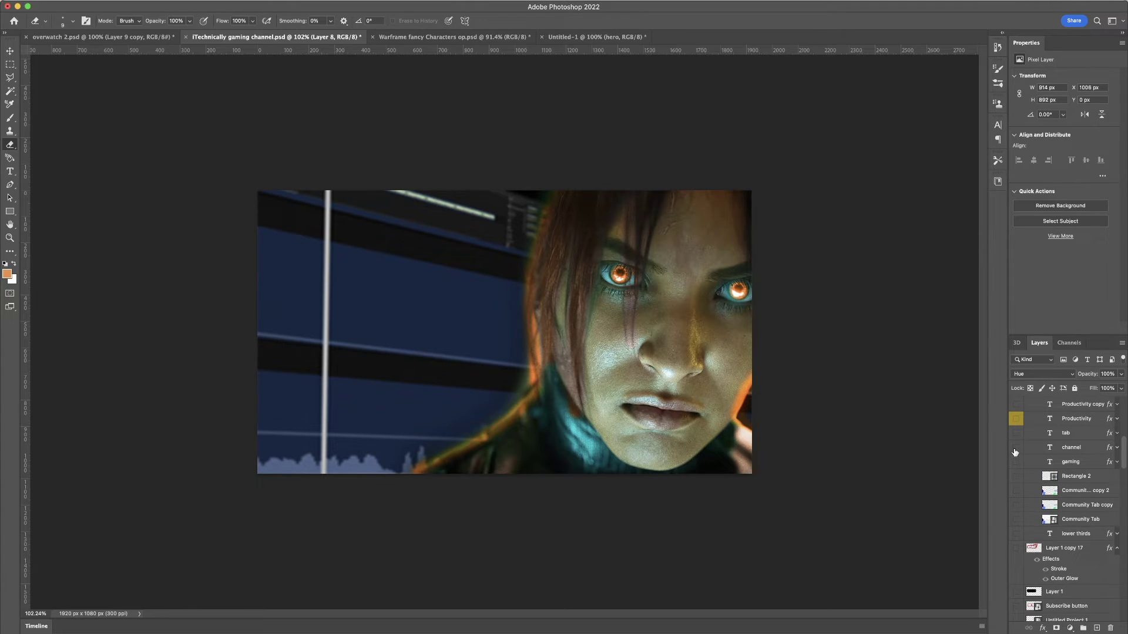
click(1016, 448)
Step: Show the GAMING text layer and retype the CHANNEL line as THUMBNAIL
click(1016, 463)
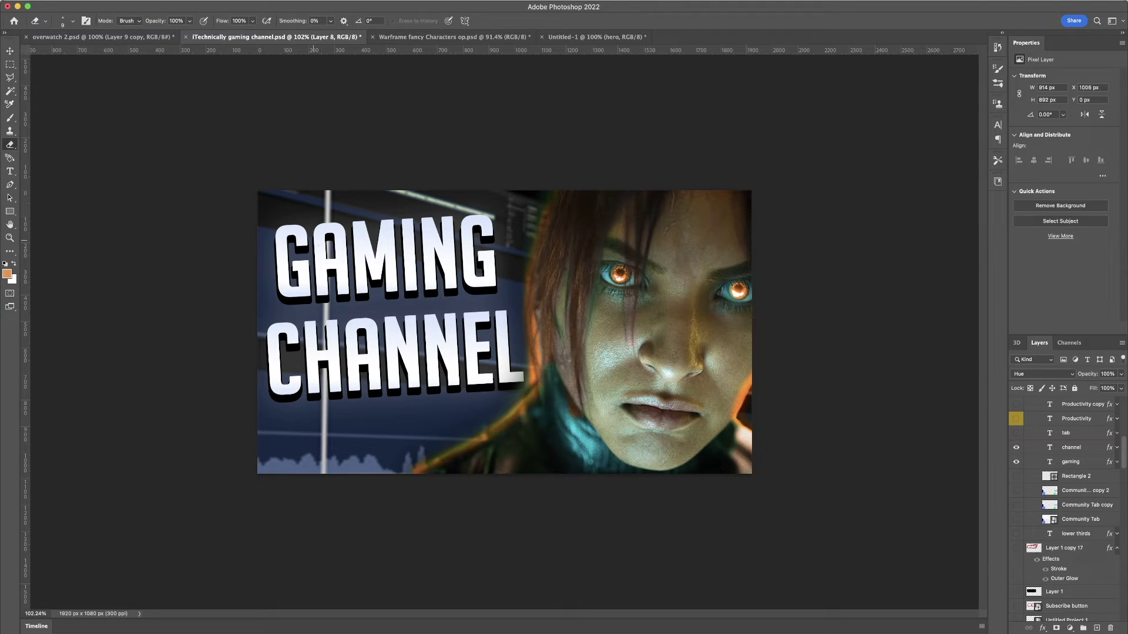
click(10, 171)
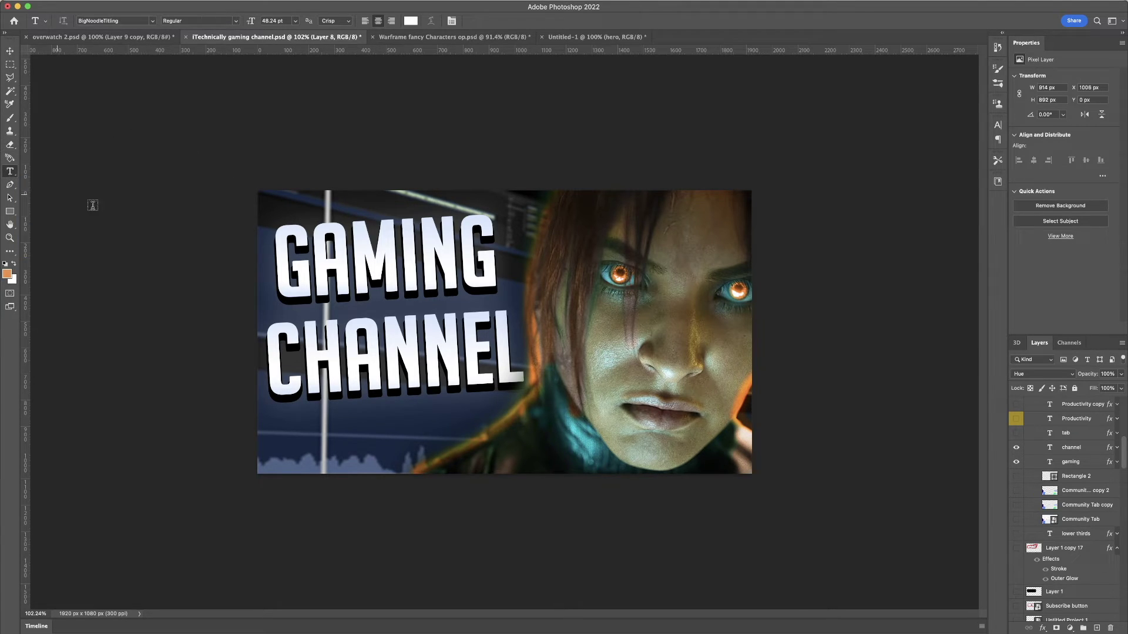
click(350, 361)
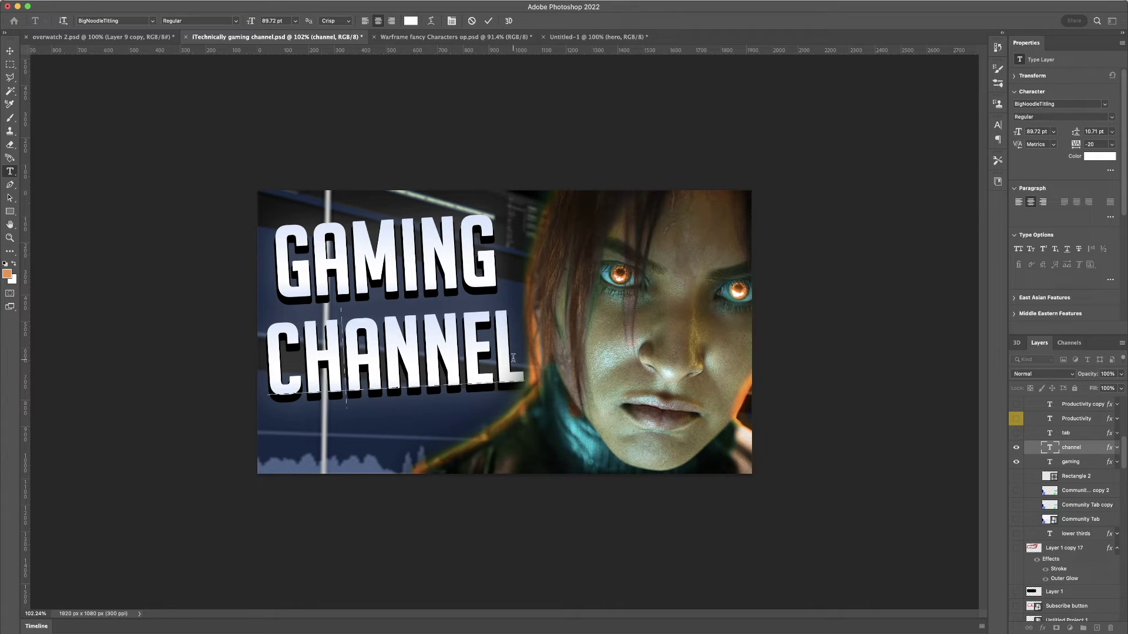
drag(514, 358, 263, 346)
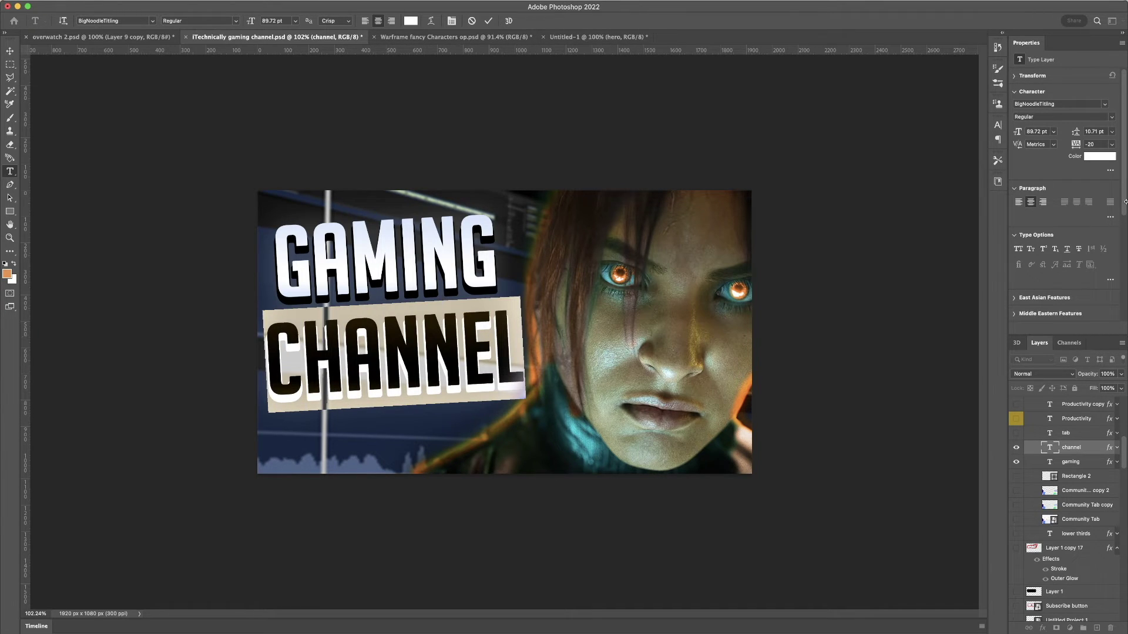
text(TH)
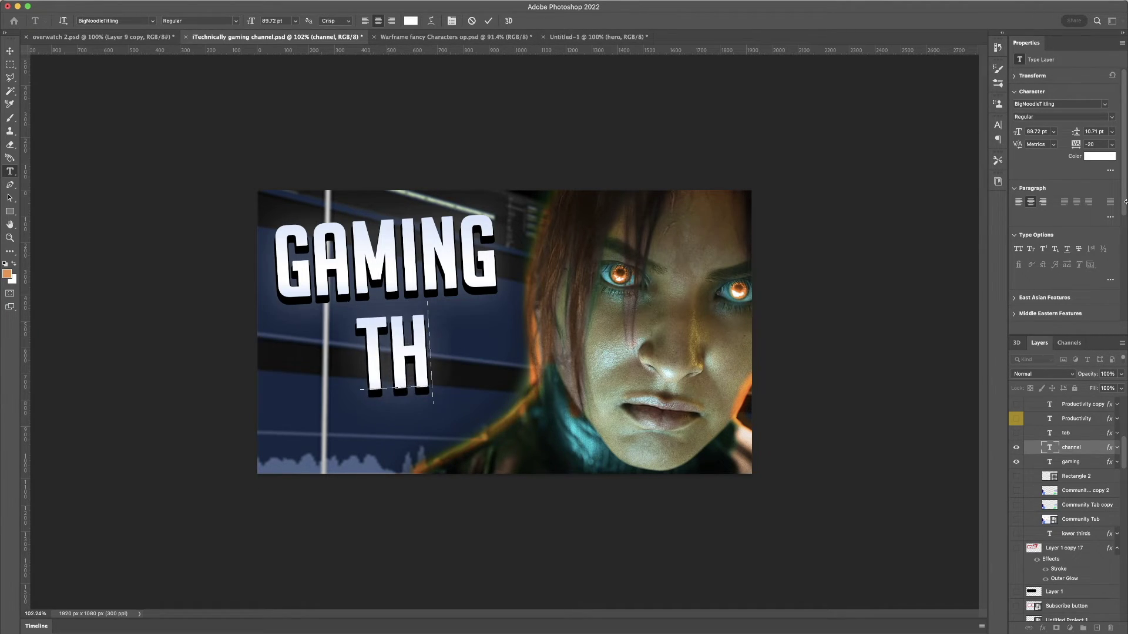
text(UMBN)
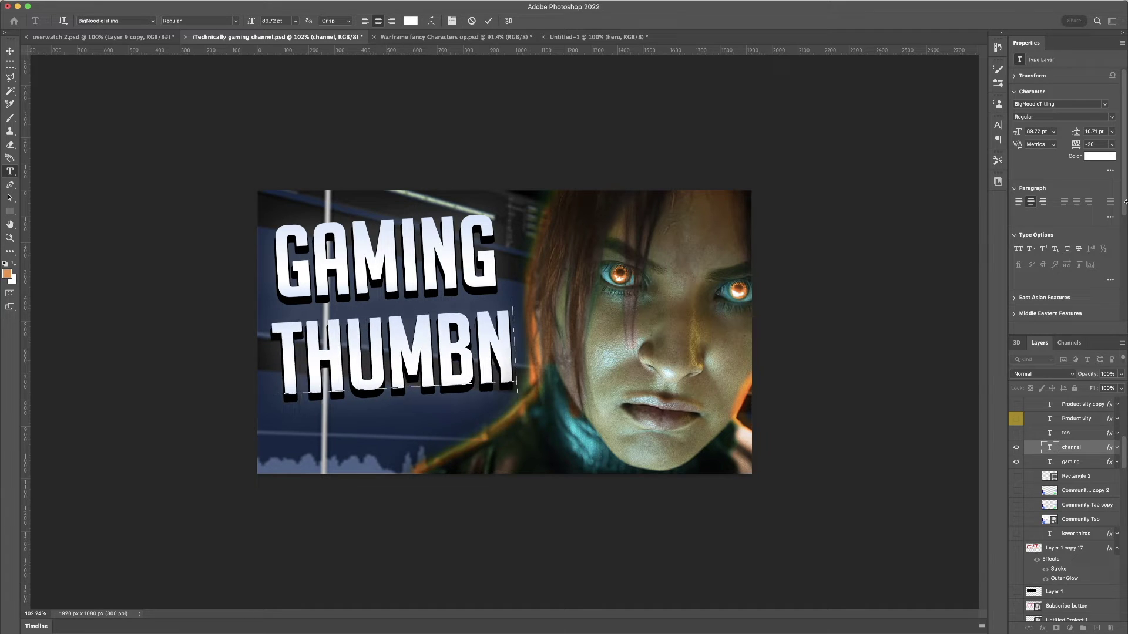
text(AIL)
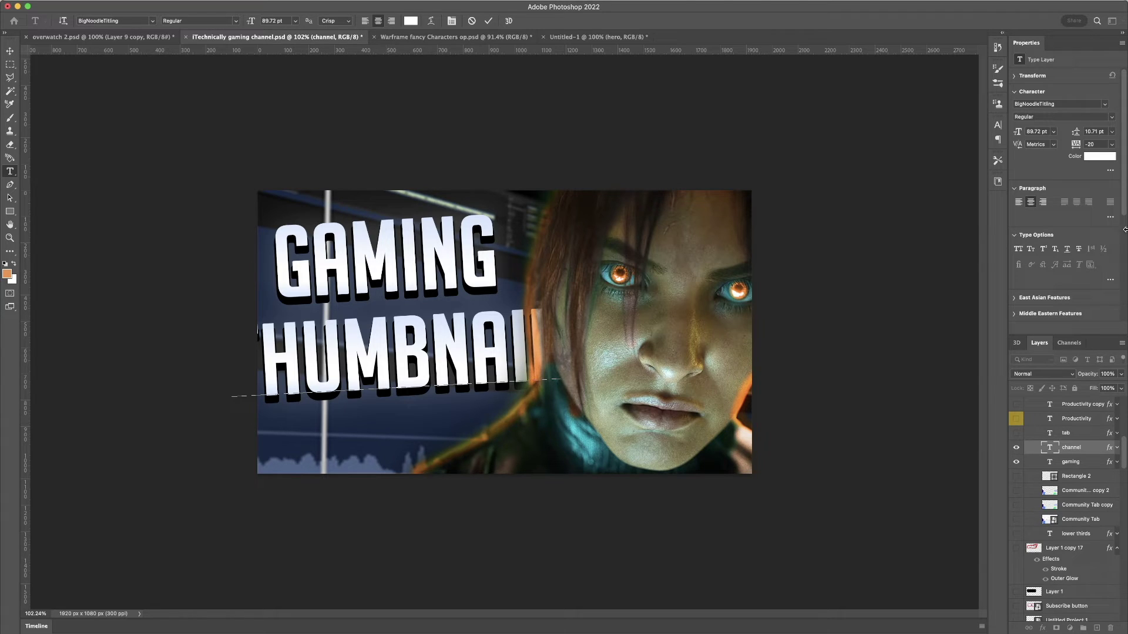
Step: Commit the THUMBNAIL edit and scale the GAMING and THUMBNAIL lines together to about 93%
click(1081, 451)
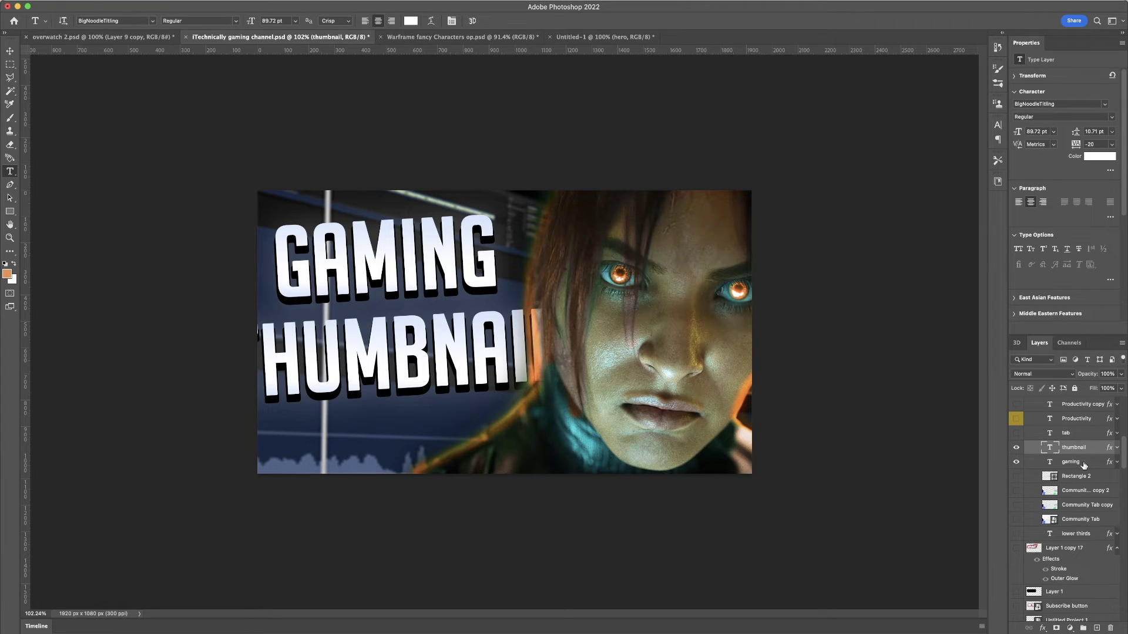
shift+click(1082, 462)
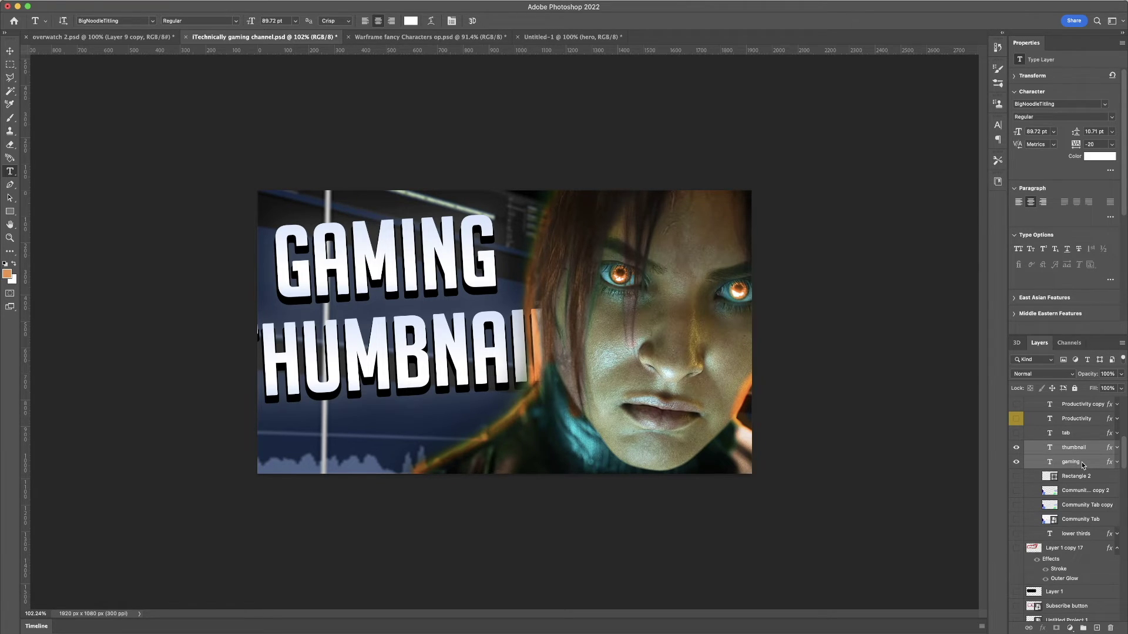
click(10, 51)
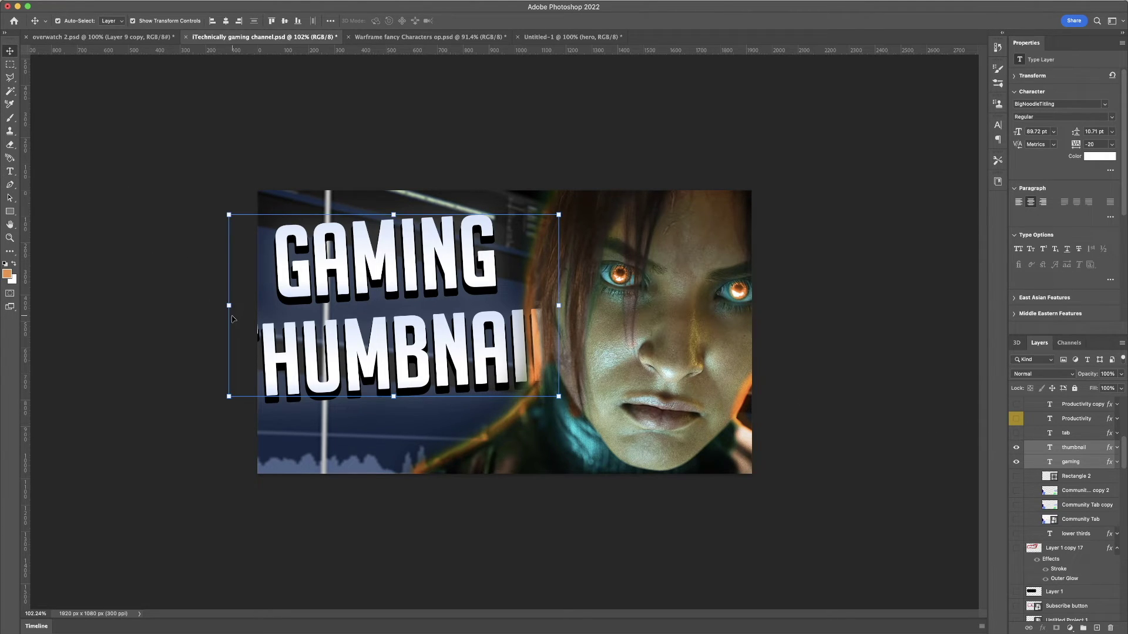
click(229, 305)
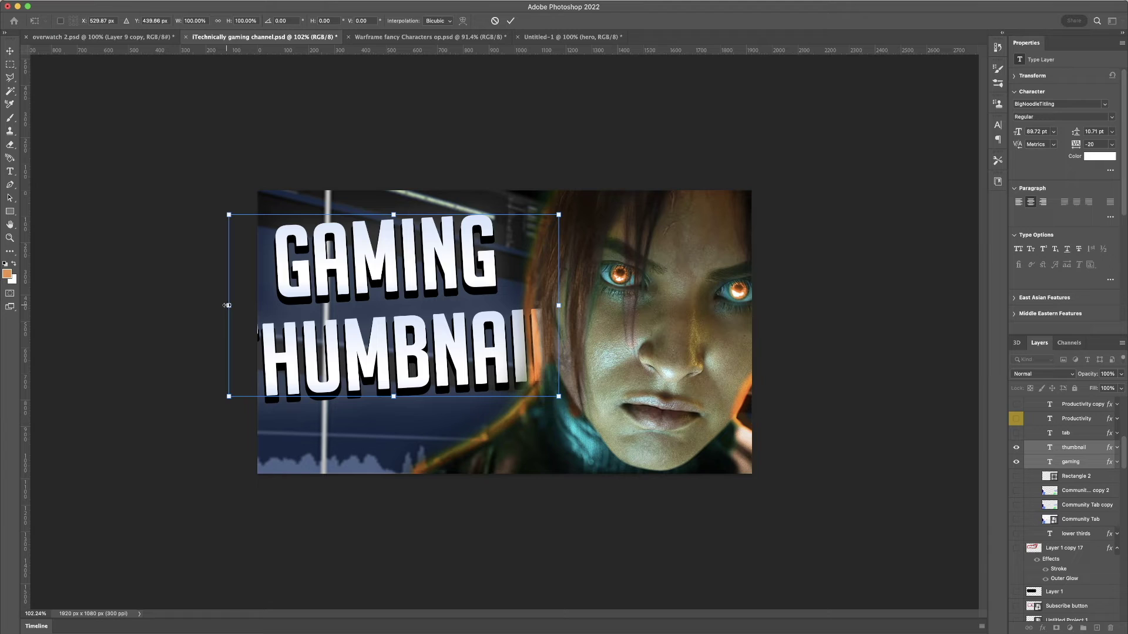
drag(227, 305, 261, 312)
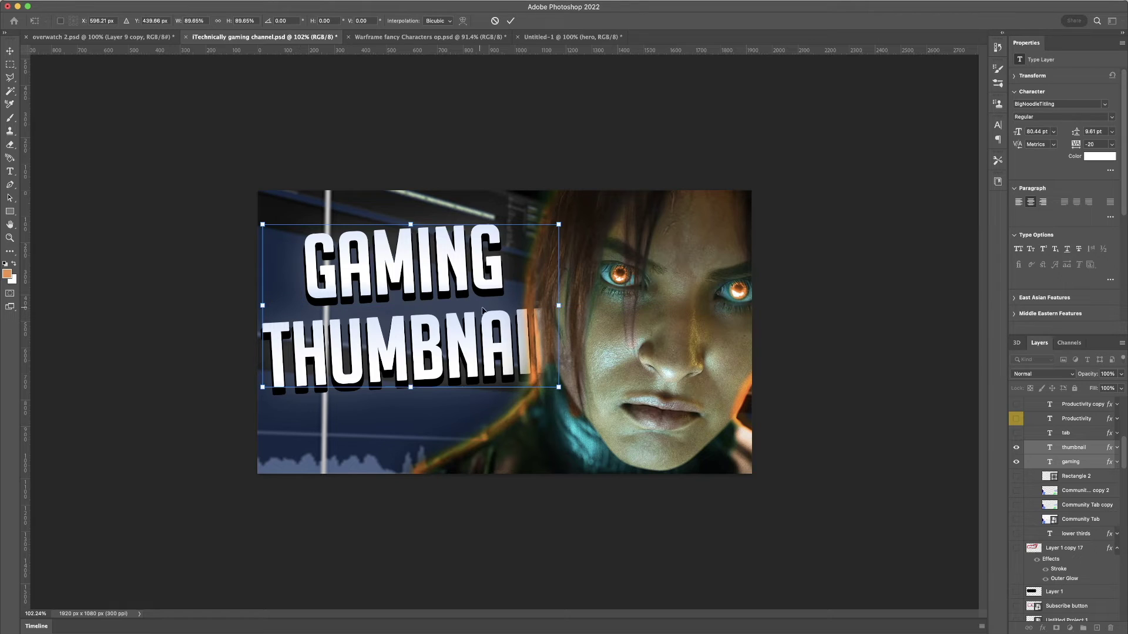
mouse_move(561, 306)
mouse_down()
mouse_move(528, 303)
mouse_move(573, 305)
mouse_up()
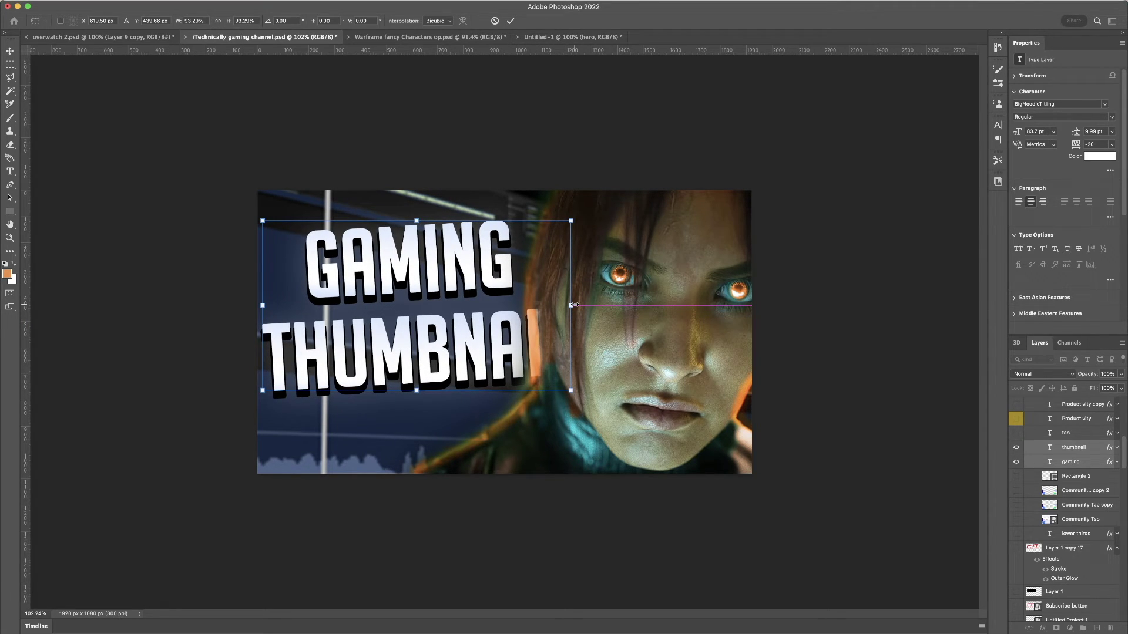
Step: Apply the resize and move the gaming and thumbnail layers to the top of the stack
click(1072, 463)
scroll(1075, 464, up, 3)
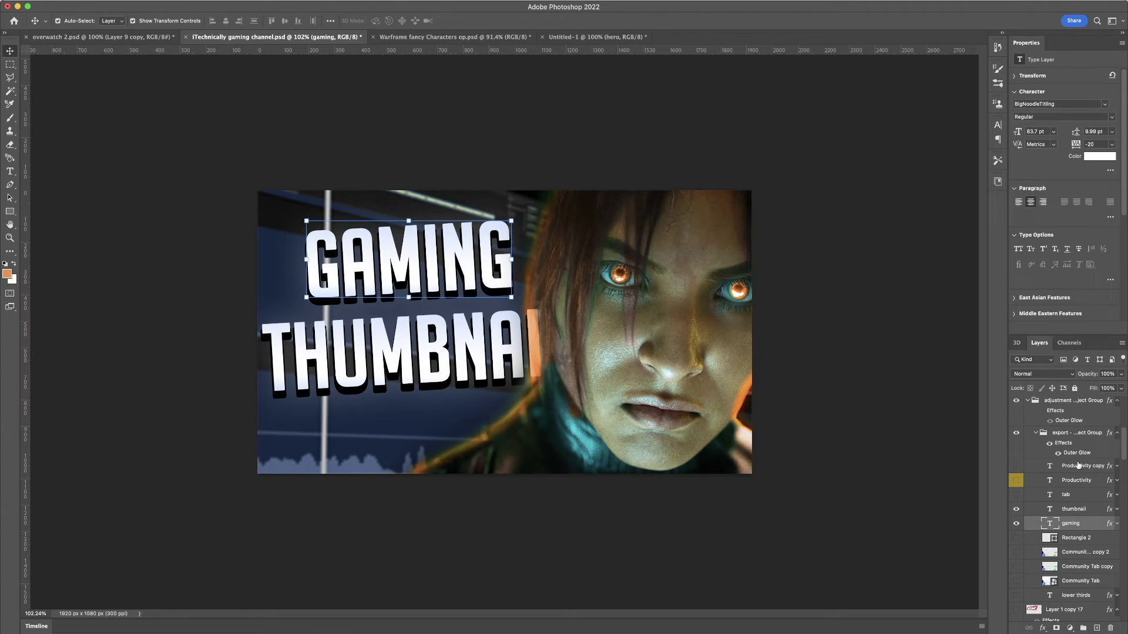
scroll(1078, 465, up, 3)
scroll(1079, 465, down, 3)
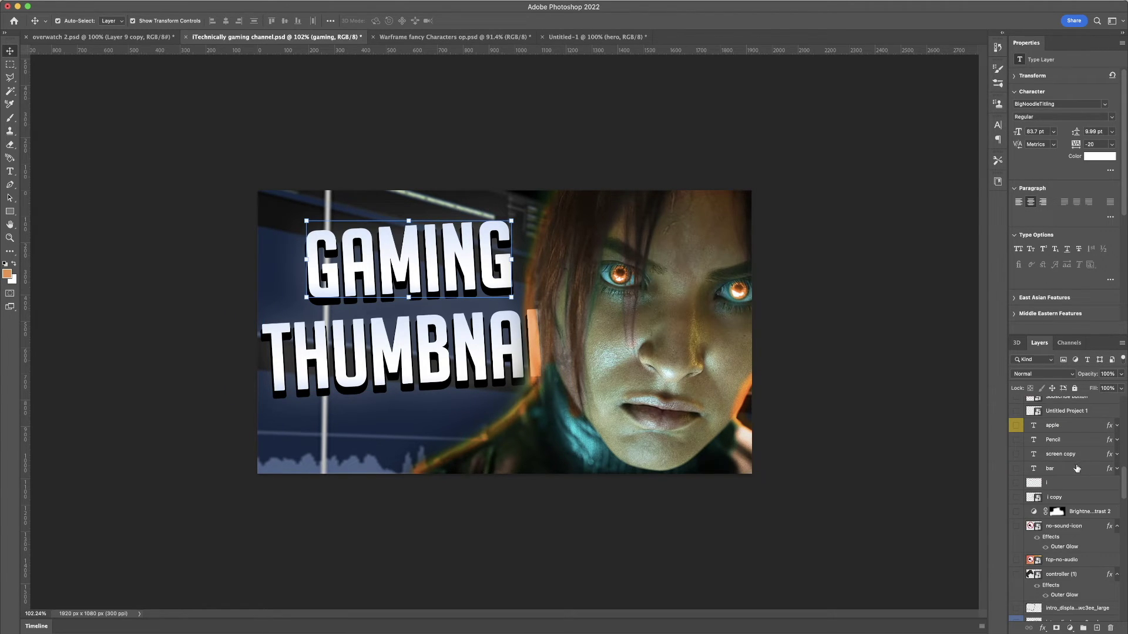
scroll(1076, 468, down, 3)
scroll(1075, 468, down, 4)
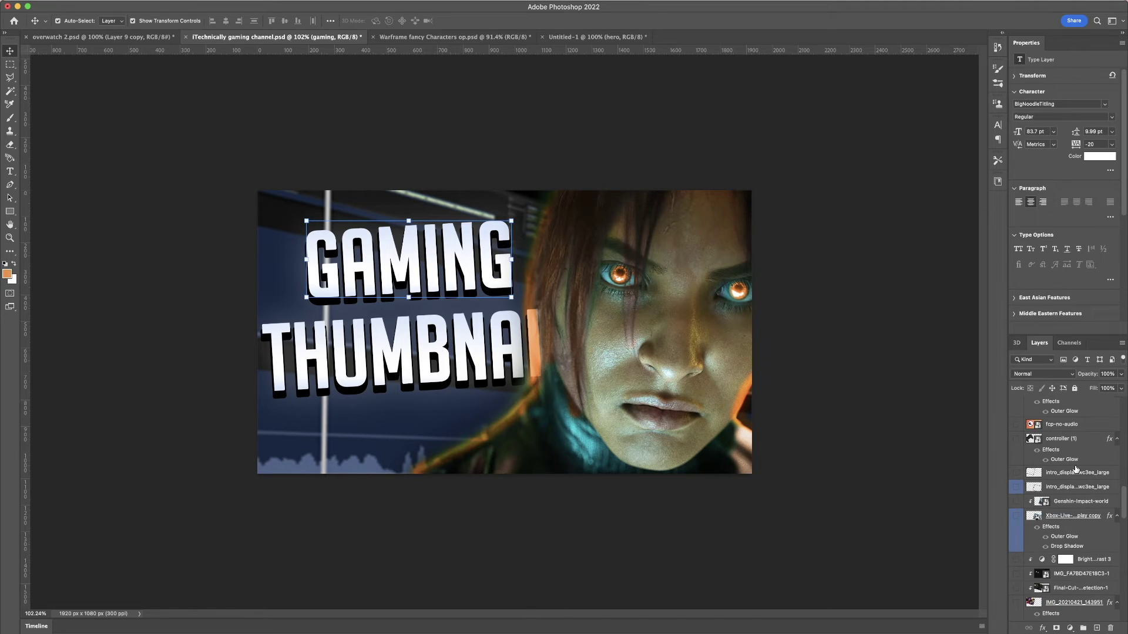
scroll(1076, 469, down, 1)
scroll(1076, 468, up, 5)
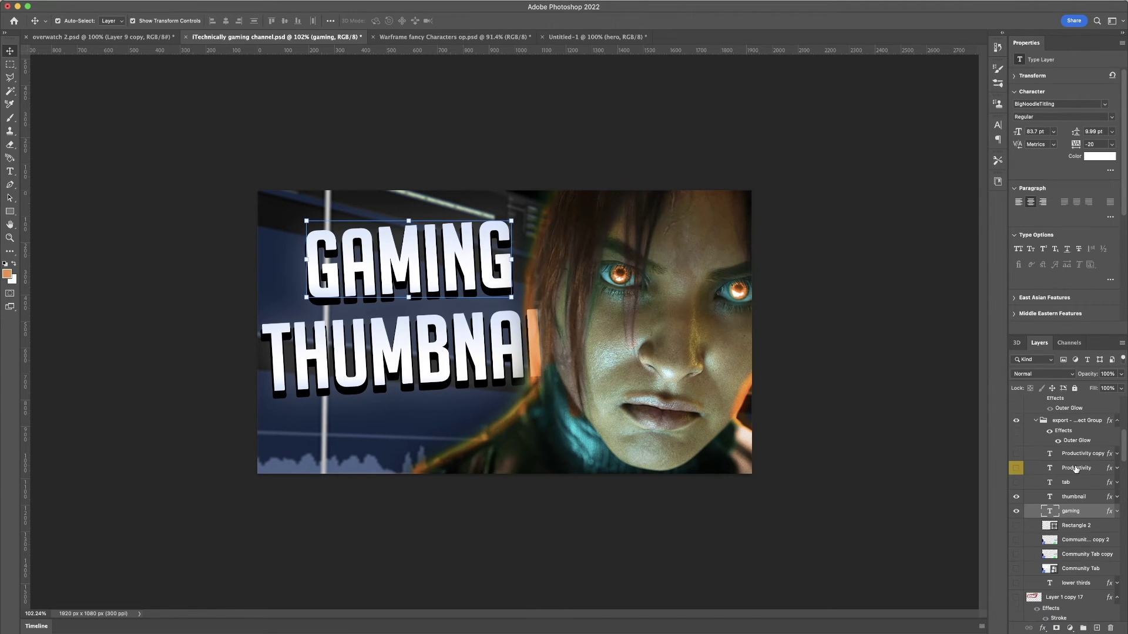
shift+click(1085, 502)
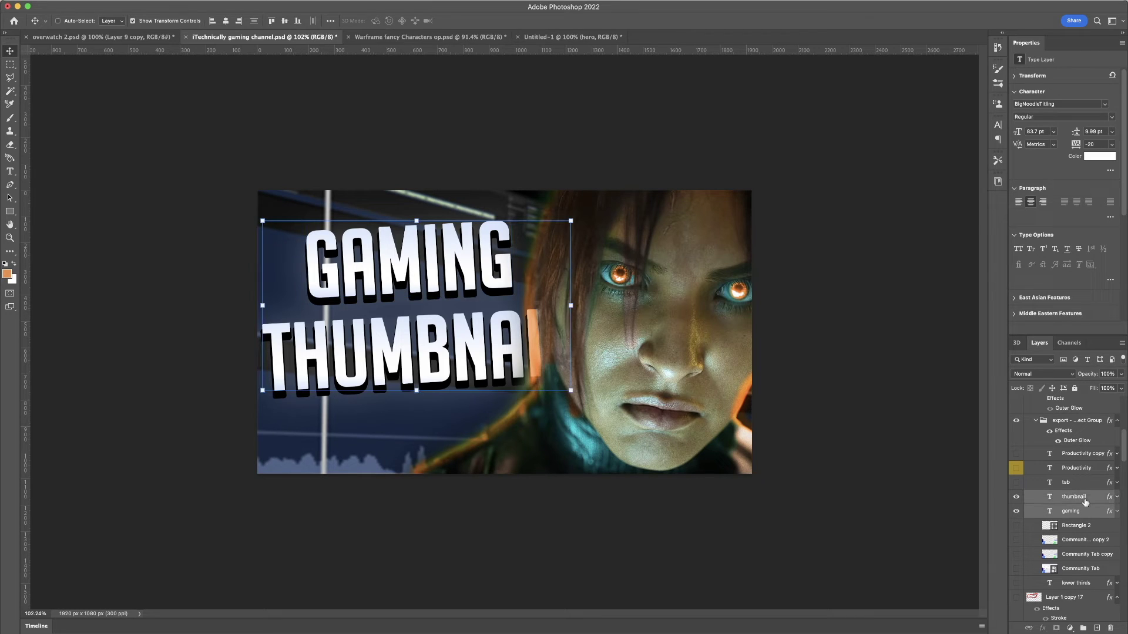
drag(1085, 502, 1059, 405)
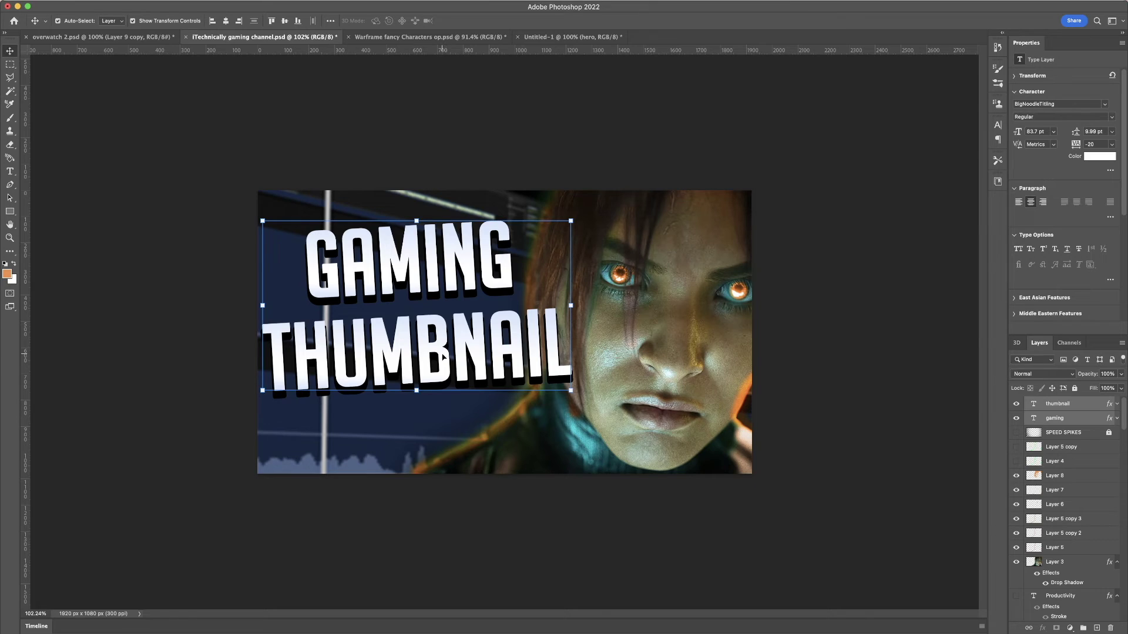
Step: Deselect the title text layers by clicking the empty pasteboard beside the canvas
click(805, 347)
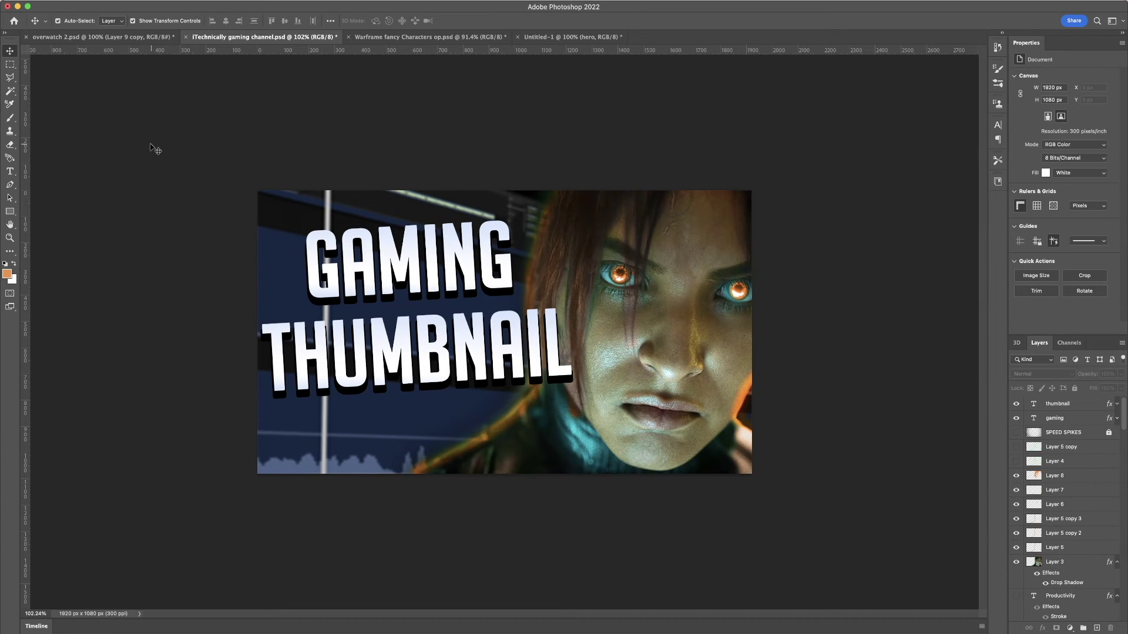
click(76, 0)
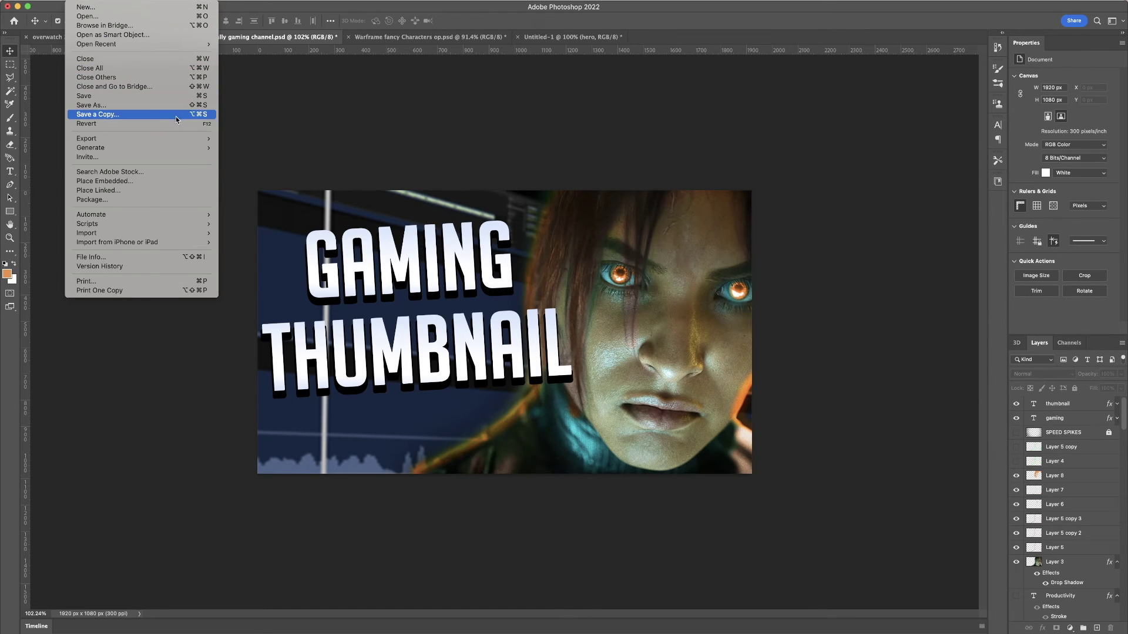
mouse_move(190, 144)
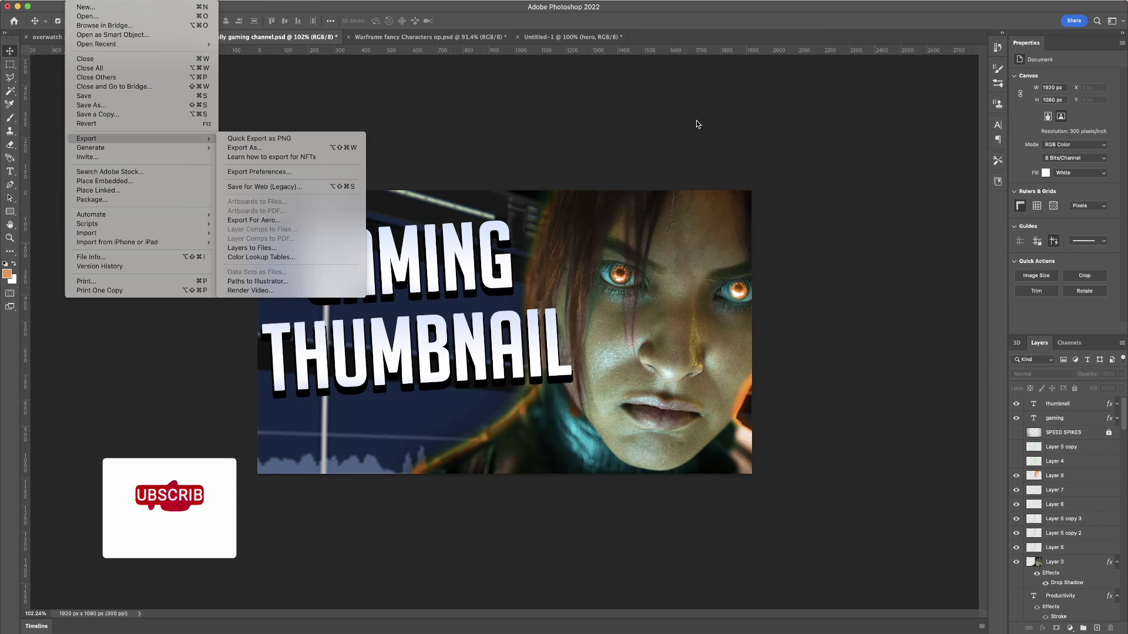
key(Escape)
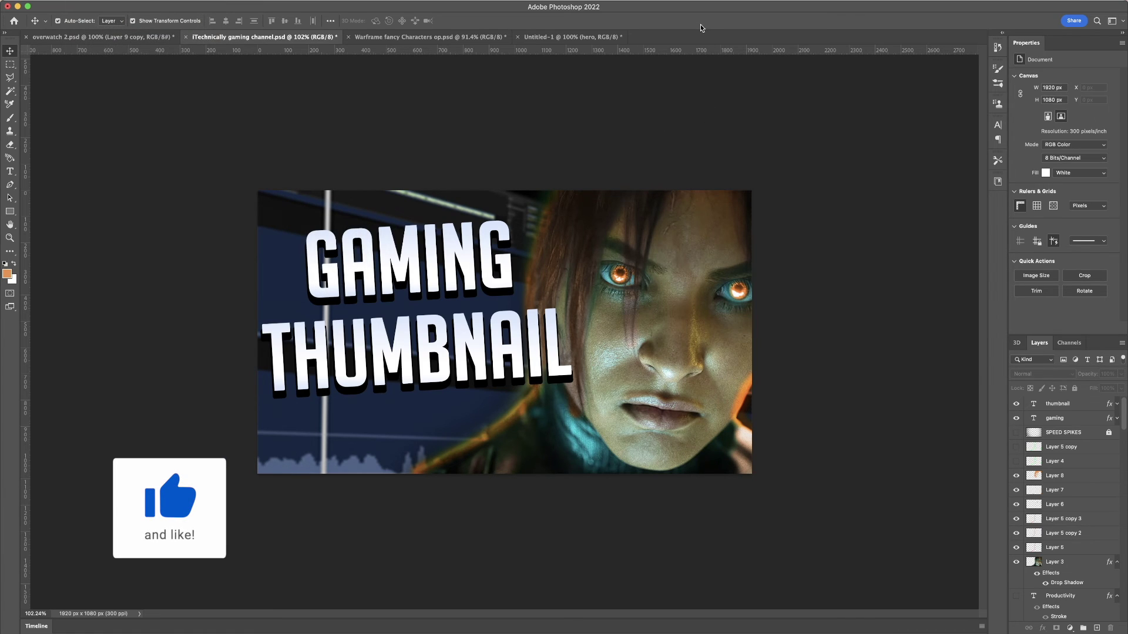